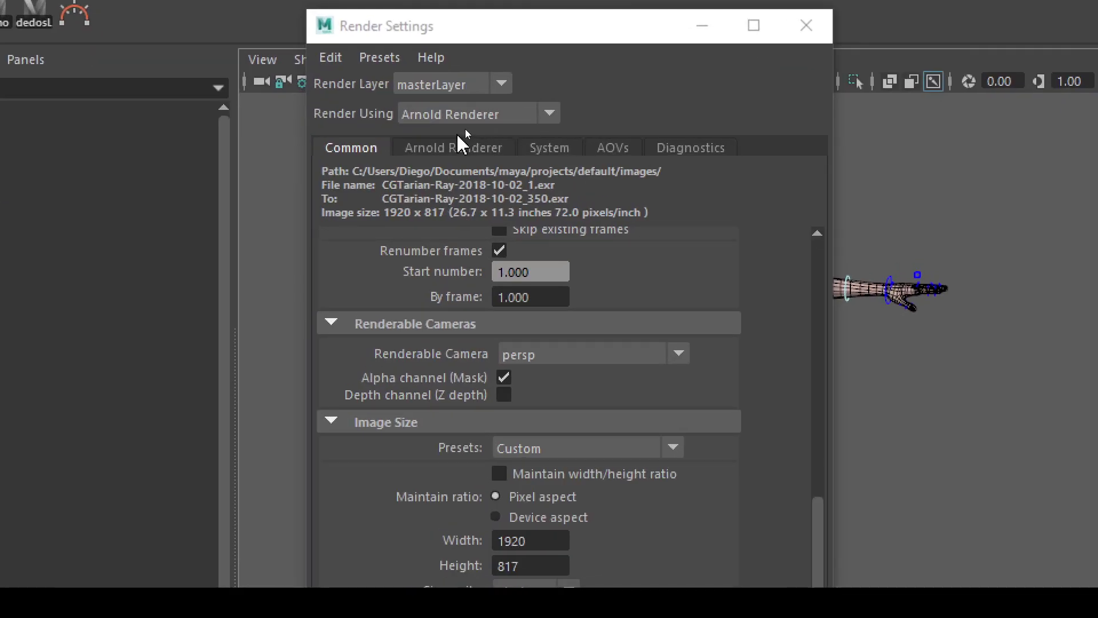
# Show the Arnold Renderer Sampling section, where Camera (AA) is 3 and other samples are 2.
pyautogui.click(457, 139)
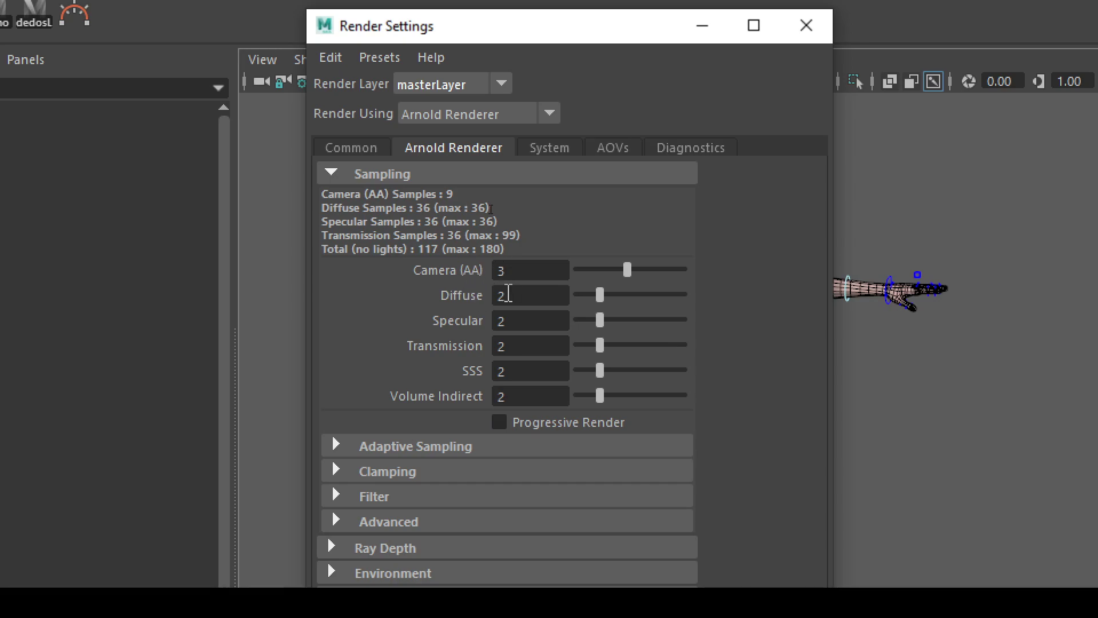
# Set Camera (AA) samples to 6, giving 36 camera and 144 diffuse/specular/transmission samples.
pyautogui.click(511, 294)
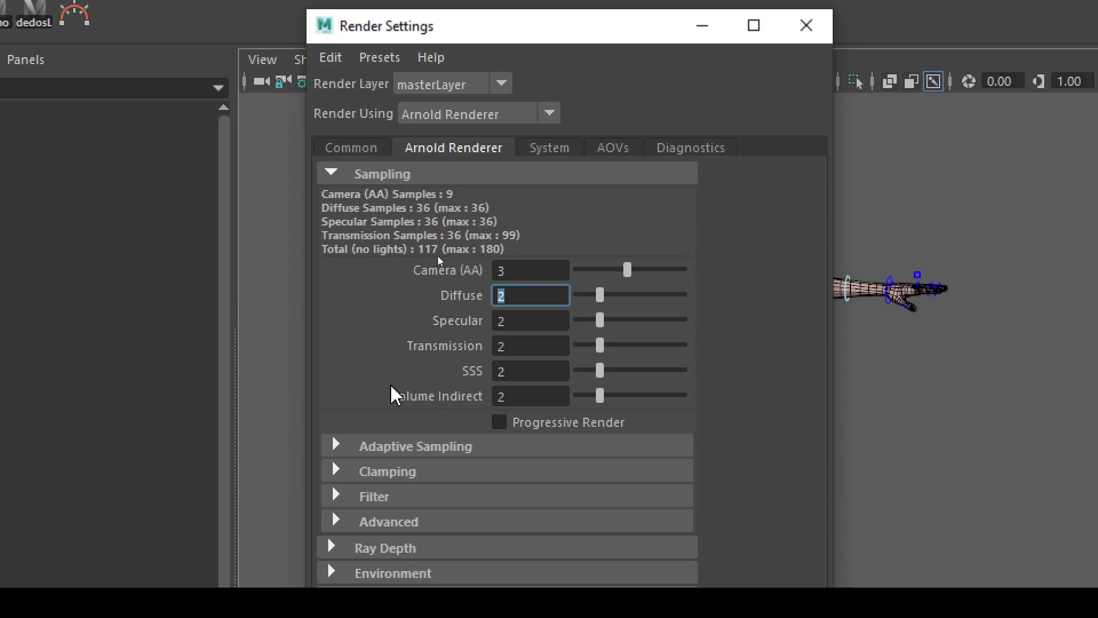
pyautogui.click(518, 392)
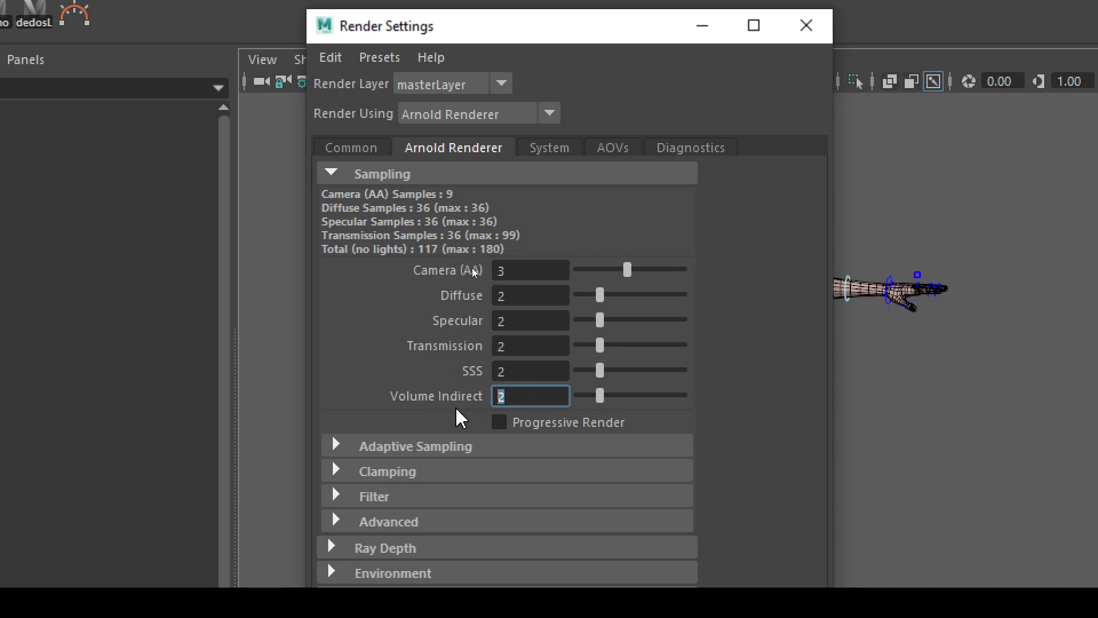
pyautogui.click(520, 269)
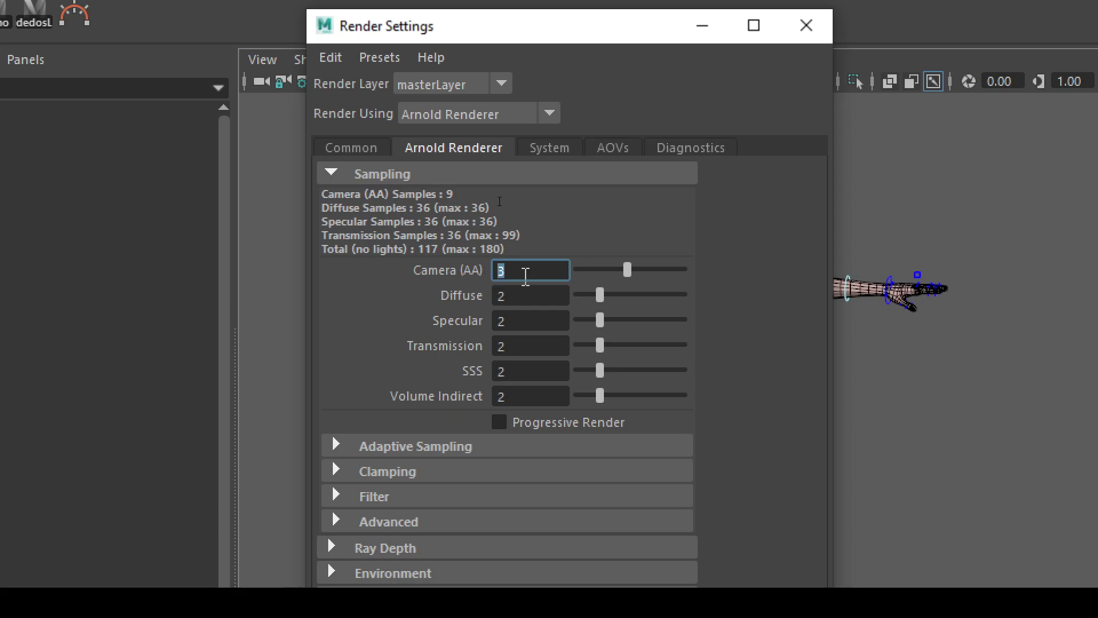
pyautogui.write('6')
pyautogui.doubleClick(505, 271)
pyautogui.press('Tab')
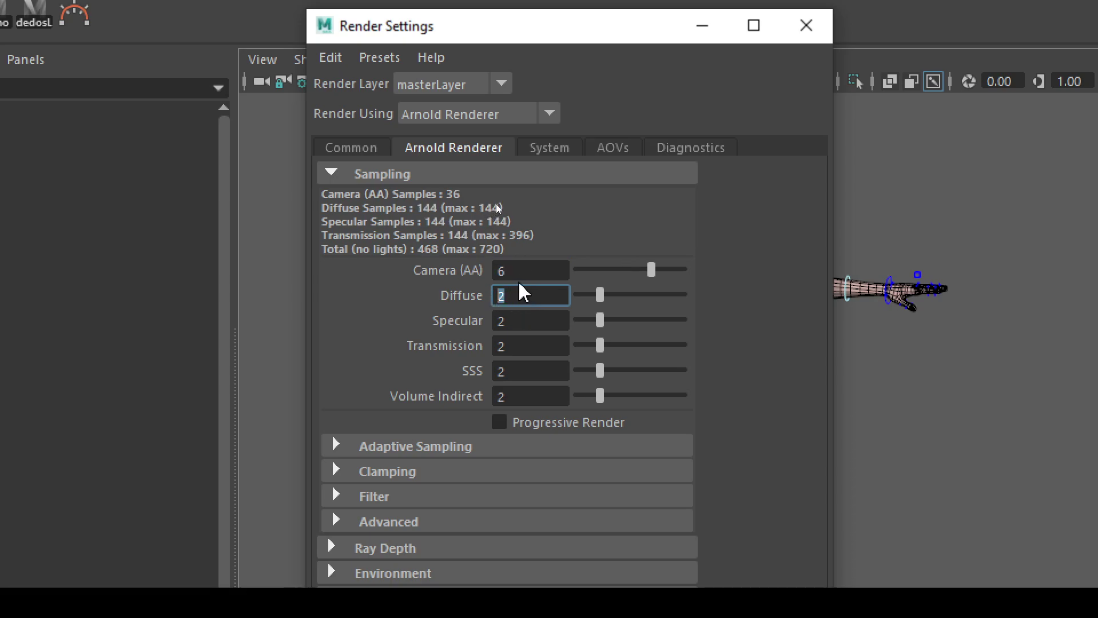
pyautogui.hotkey('shift', 'Tab')
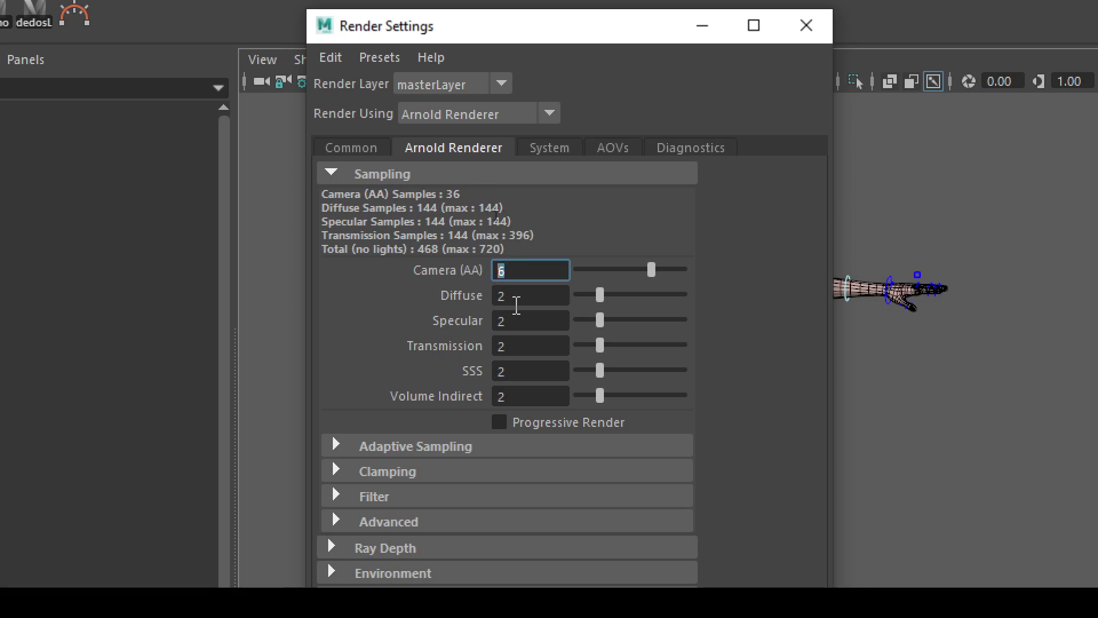
pyautogui.press('Tab')
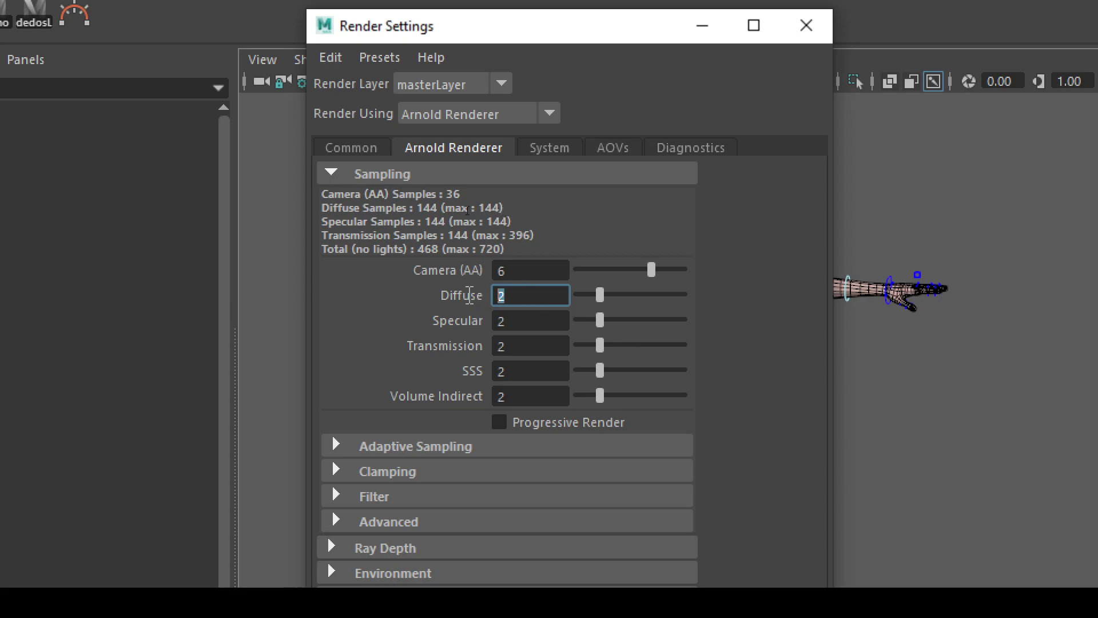
# Set Diffuse samples to 1 and Transmission samples to 4, bringing total samples to 792.
pyautogui.write('1')
pyautogui.click(524, 321)
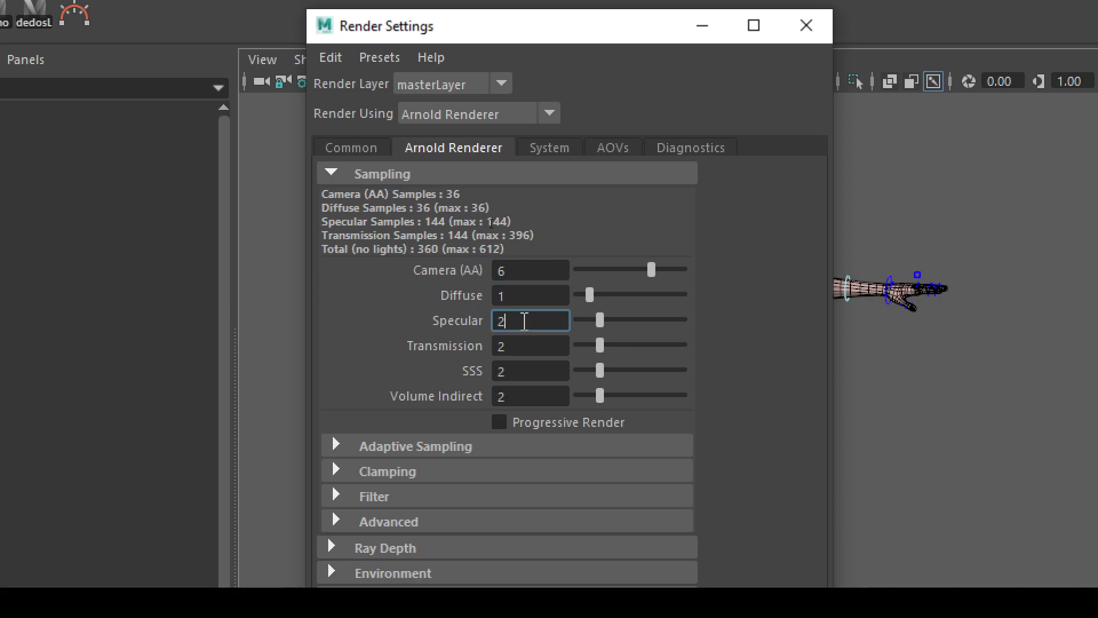
pyautogui.click(520, 344)
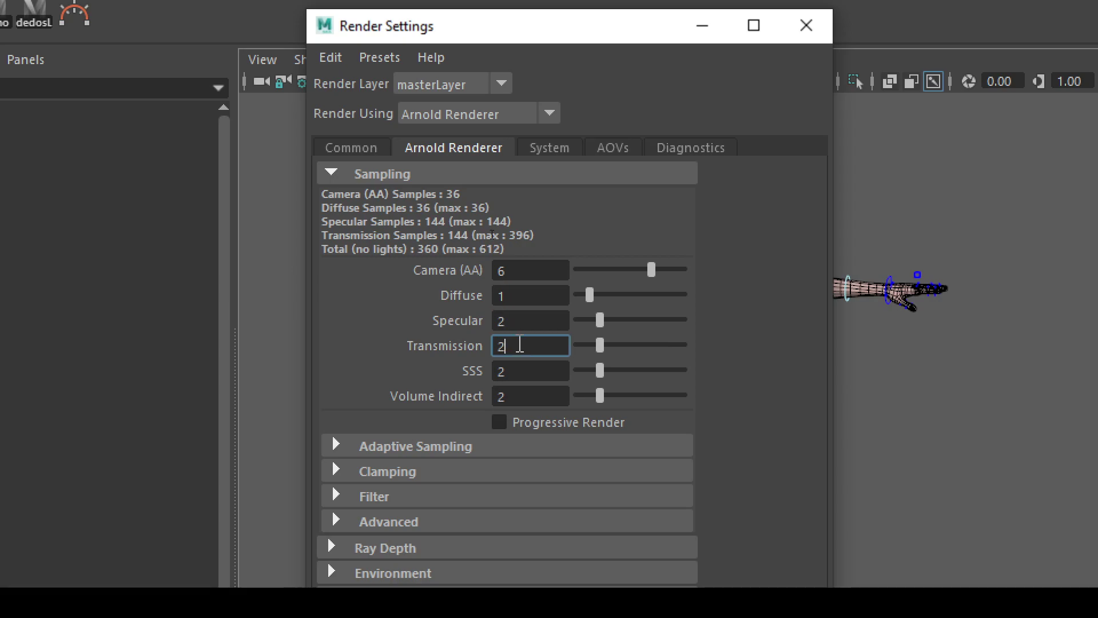
pyautogui.moveTo(520, 344); pyautogui.dragTo(489, 343)
pyautogui.click(543, 345)
pyautogui.moveTo(543, 345); pyautogui.dragTo(466, 347)
pyautogui.write('8')
pyautogui.press('BackSpace')
pyautogui.write('4')
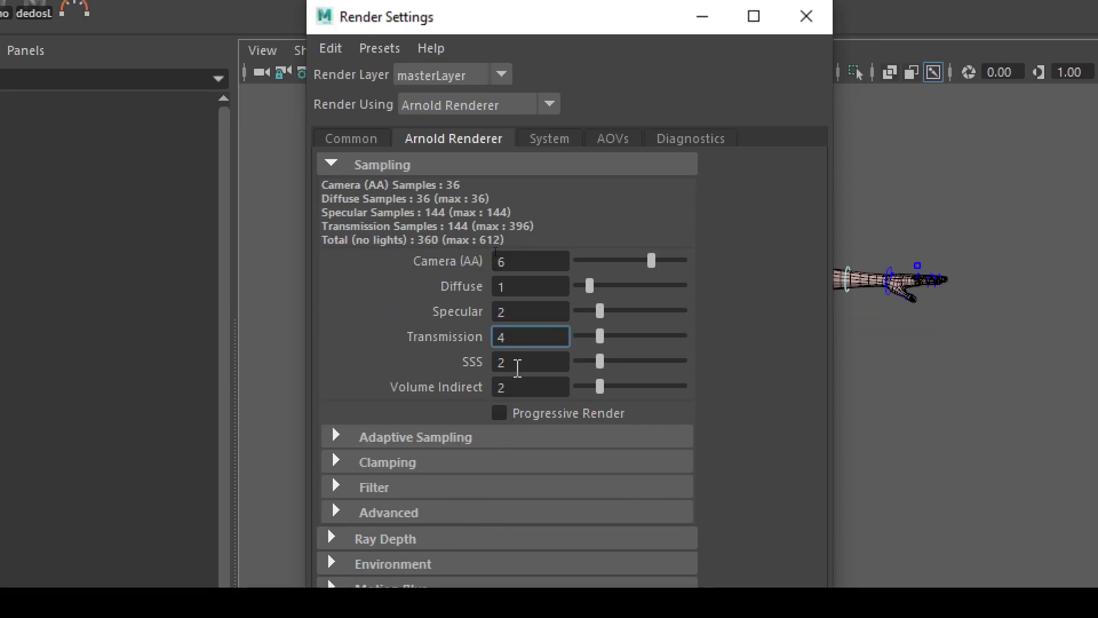
pyautogui.press('Tab')
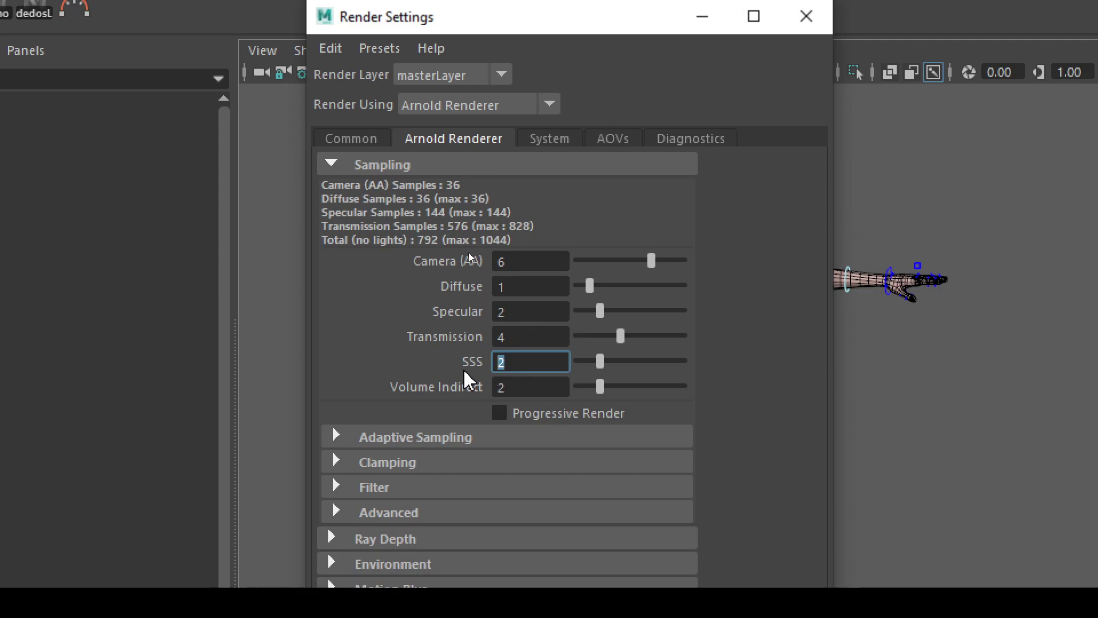
# Zero out the SSS and Volume Indirect sample counts in Arnold Sampling.
pyautogui.write('0')
pyautogui.click(548, 336)
pyautogui.doubleClick(517, 387)
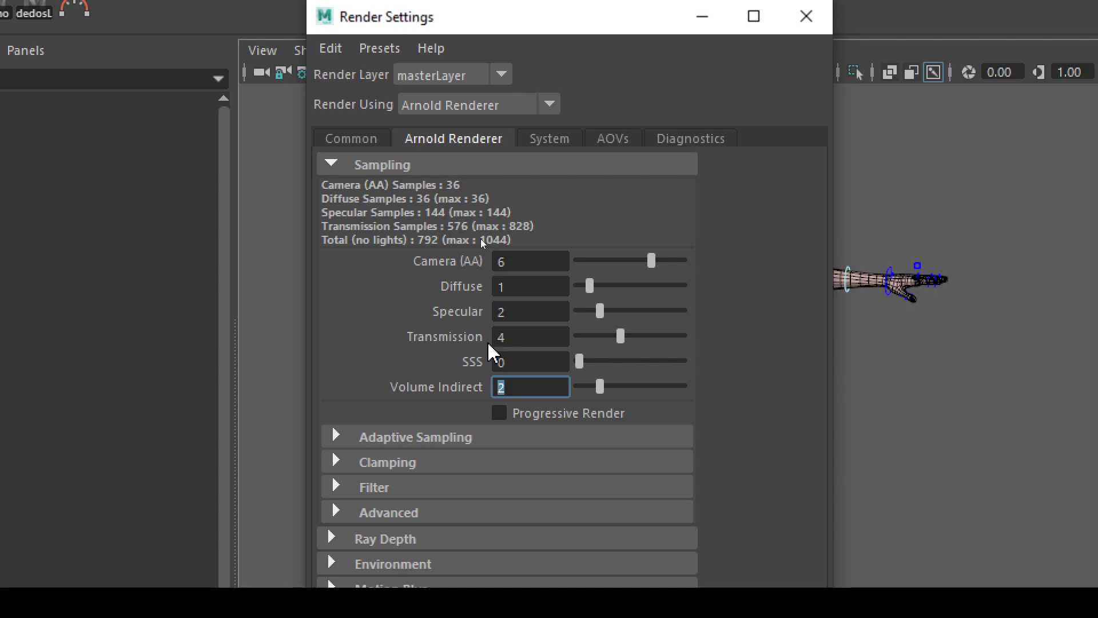
pyautogui.write('0')
pyautogui.press('Return')
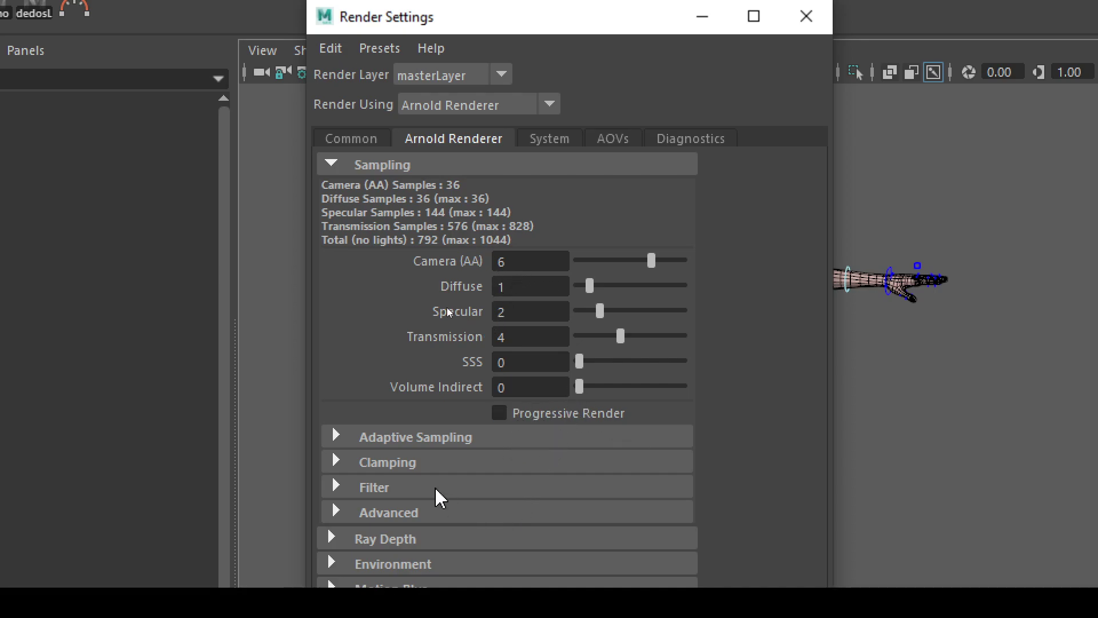
# Enable Adaptive Sampling, keeping Max. Camera (AA) 20 and Adaptive Threshold 0.015.
pyautogui.click(405, 438)
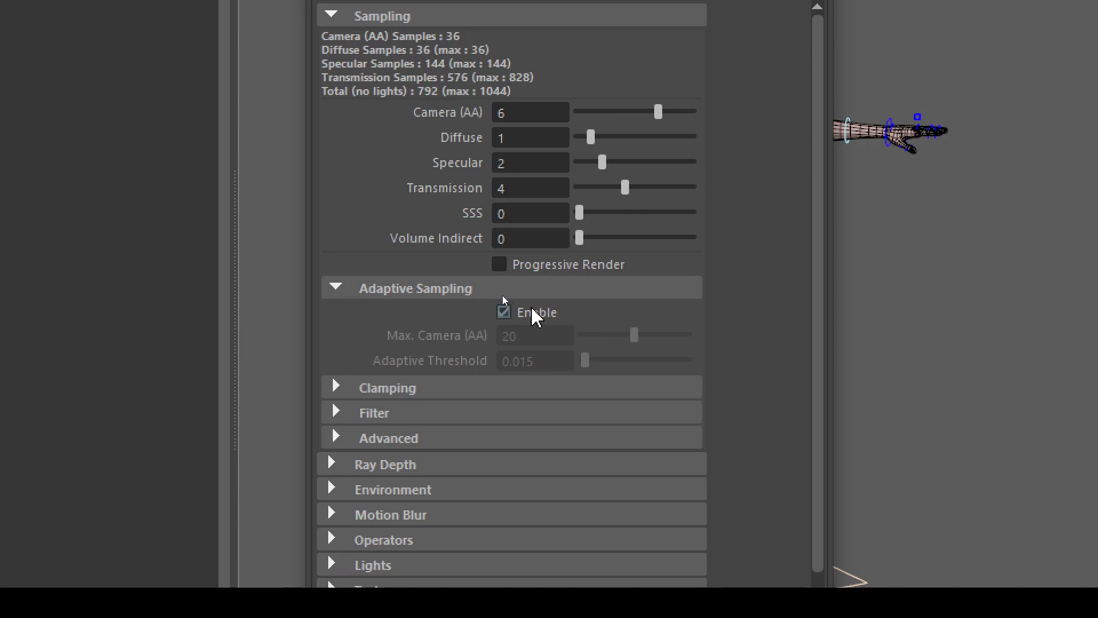
pyautogui.click(503, 312)
pyautogui.moveTo(518, 336); pyautogui.dragTo(456, 340)
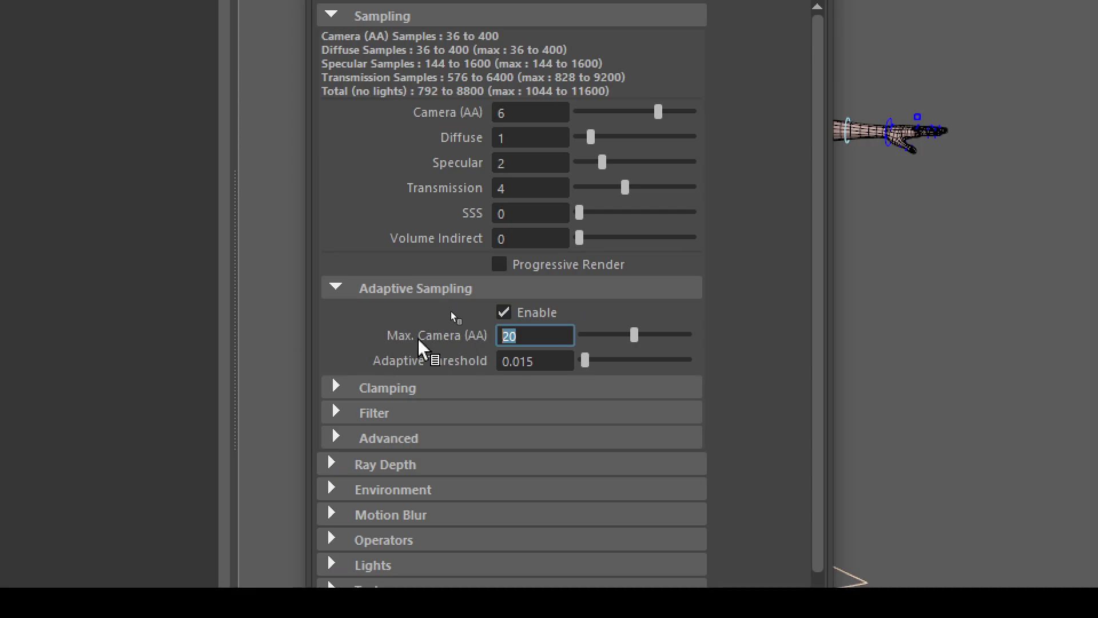
pyautogui.scroll(2, 456, 340)
pyautogui.moveTo(532, 145); pyautogui.dragTo(477, 150)
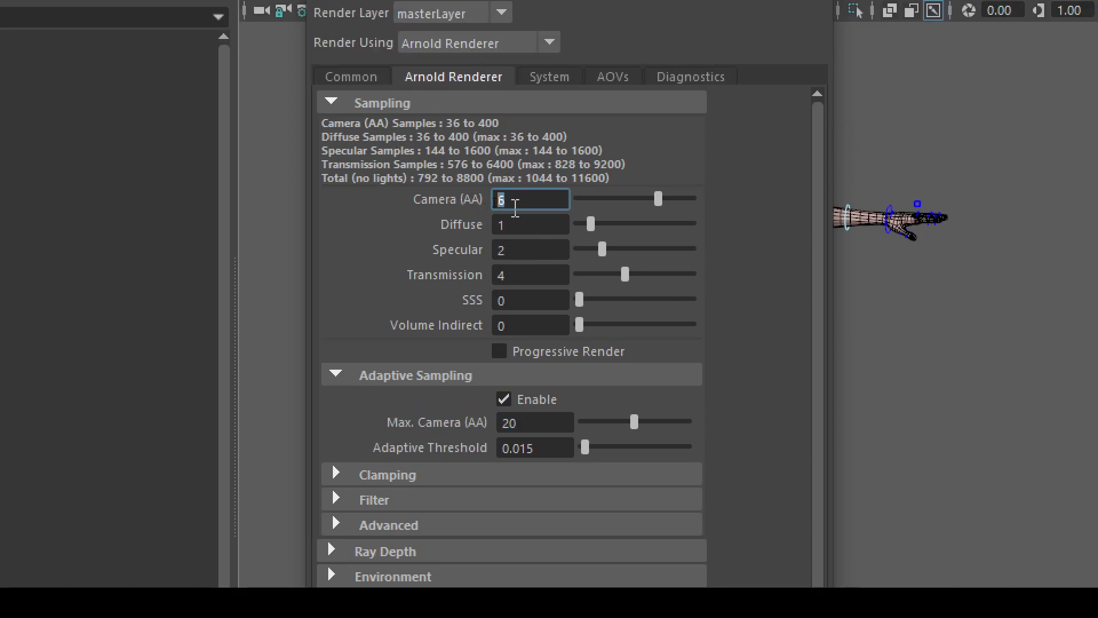
# Change Camera (AA) to 4 and adaptive Max. Camera (AA) to 6.
pyautogui.write('4')
pyautogui.press('Return')
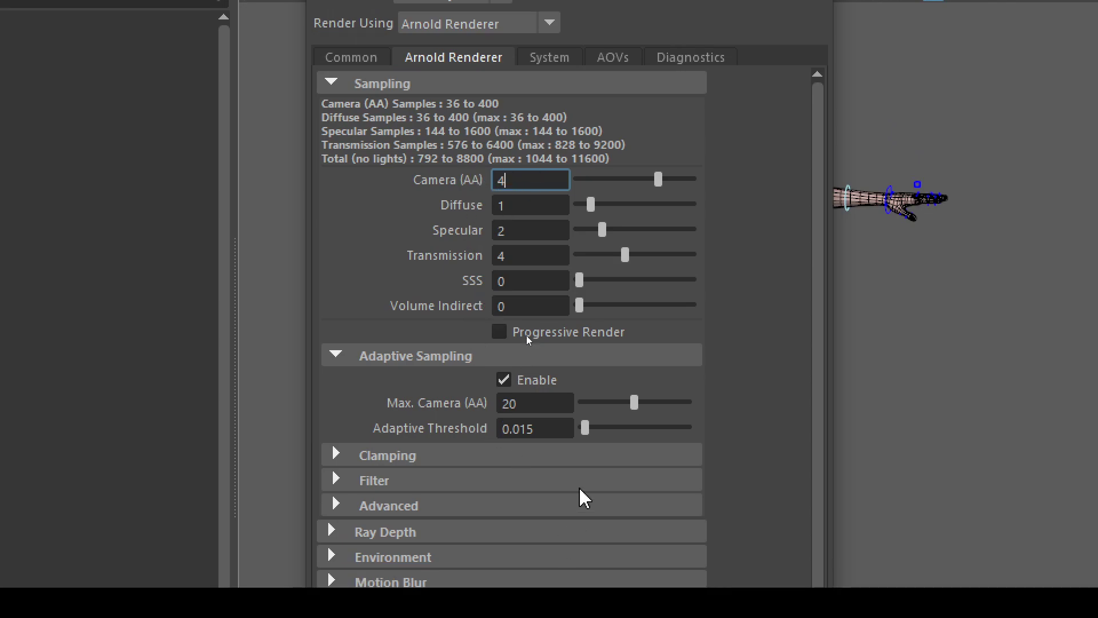
pyautogui.moveTo(549, 404); pyautogui.dragTo(477, 402)
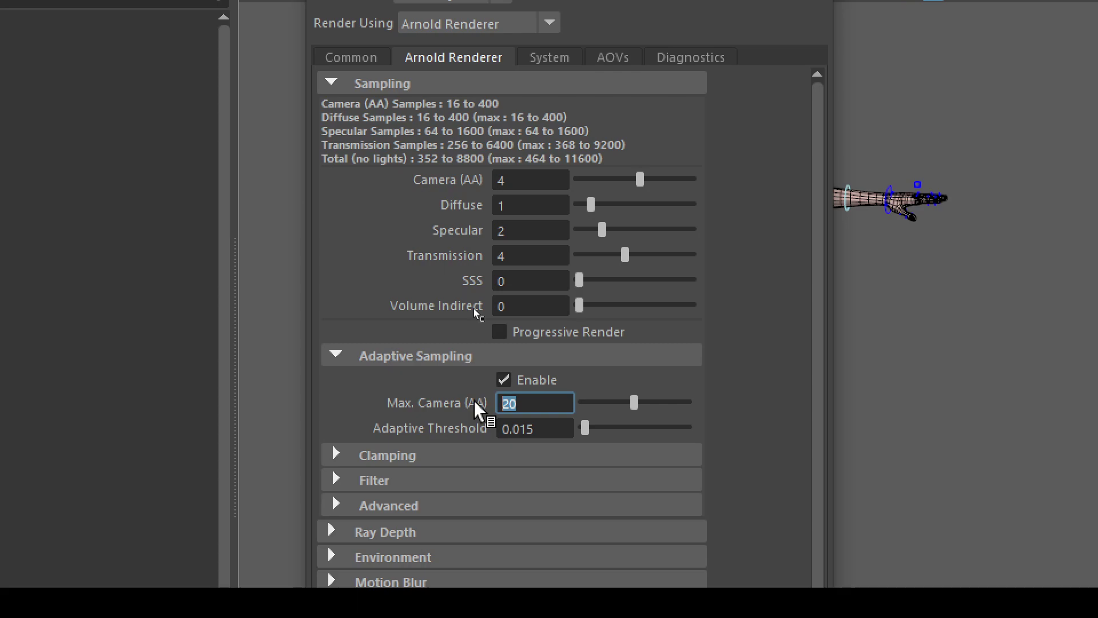
pyautogui.write('6')
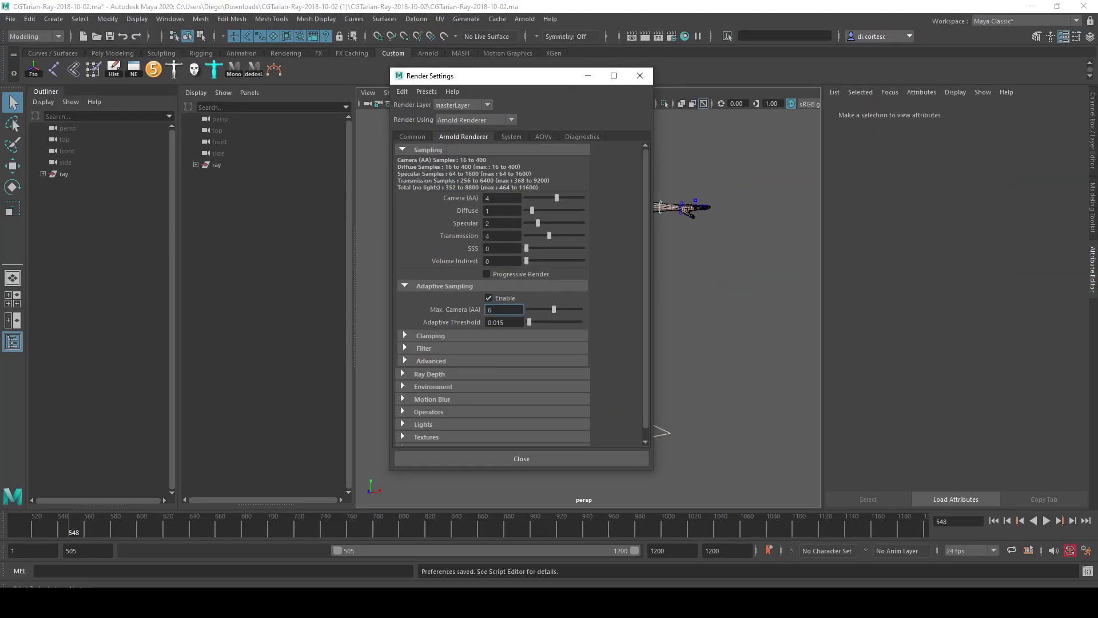
pyautogui.press('Return')
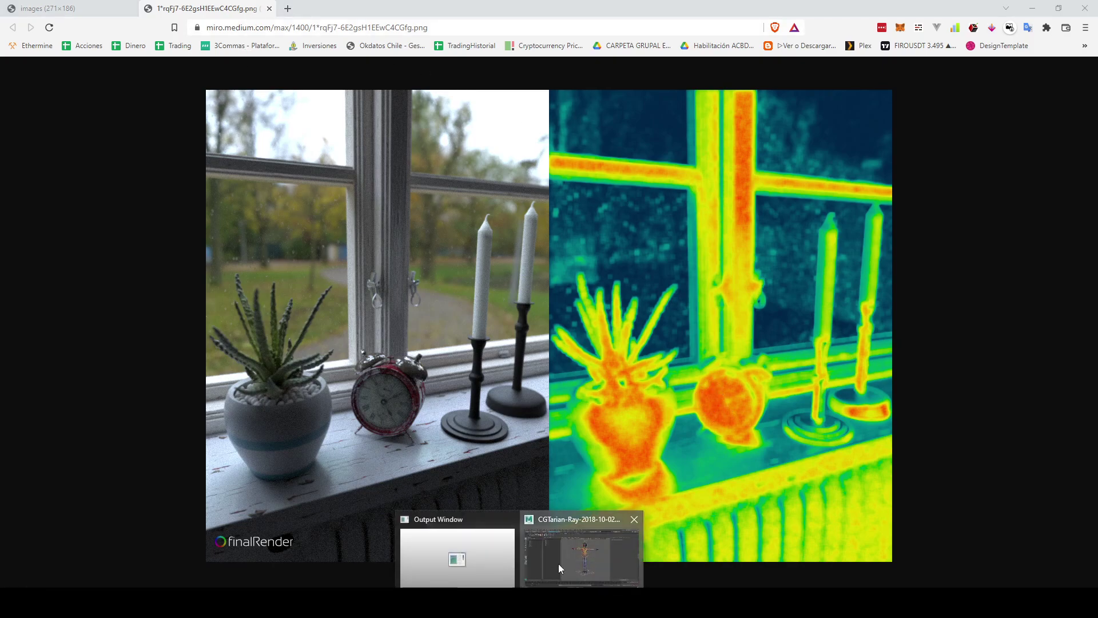
# Return to Maya's Render Settings after viewing the finalRender adaptive sampling image in Brave.
pyautogui.click(558, 564)
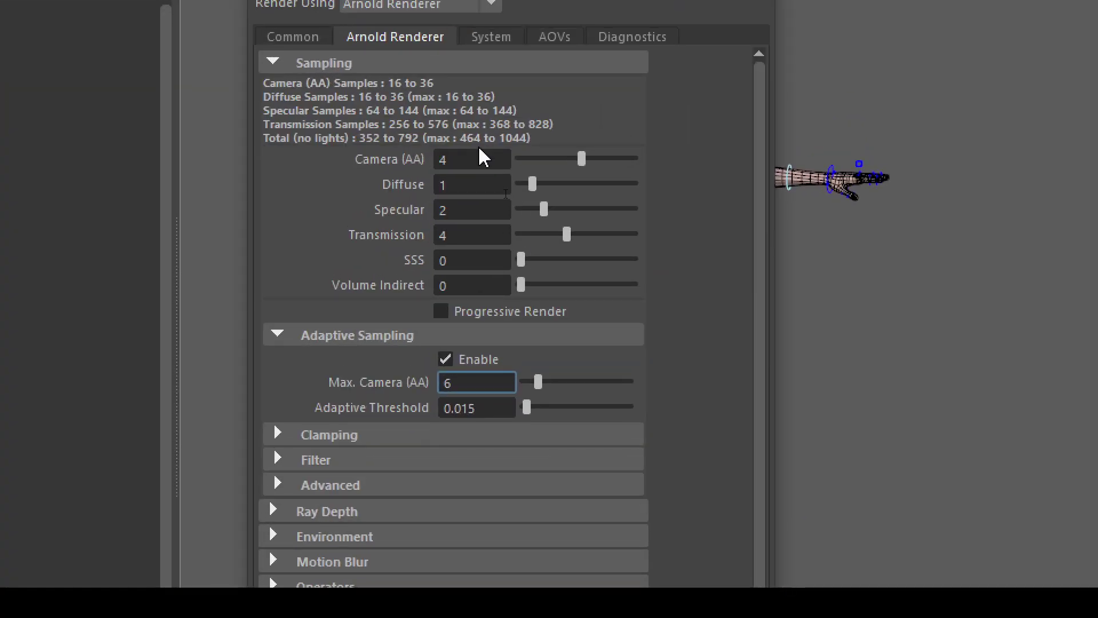
# Review the Camera (AA) value of 4 and the Max. Camera (AA) value of 6.
pyautogui.doubleClick(502, 199)
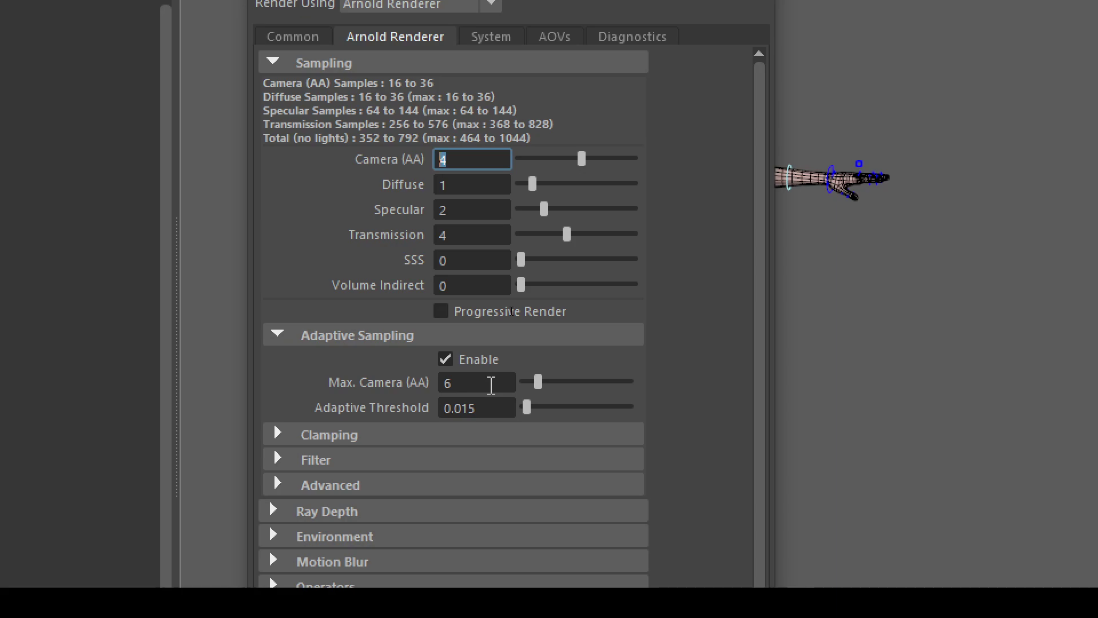
pyautogui.click(490, 384)
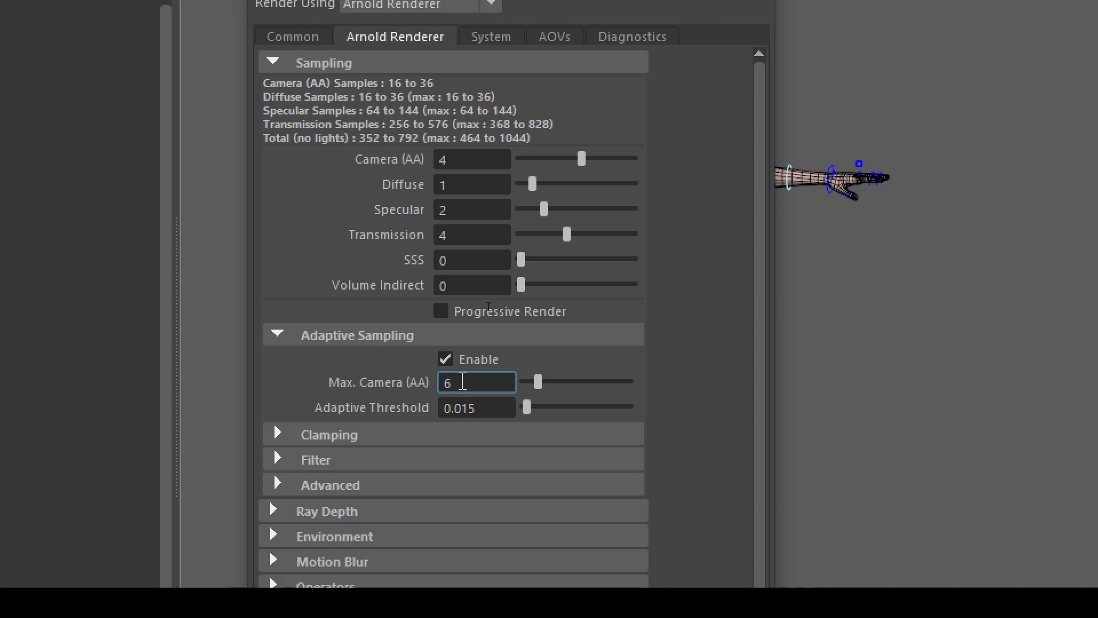
pyautogui.moveTo(497, 381); pyautogui.dragTo(430, 389)
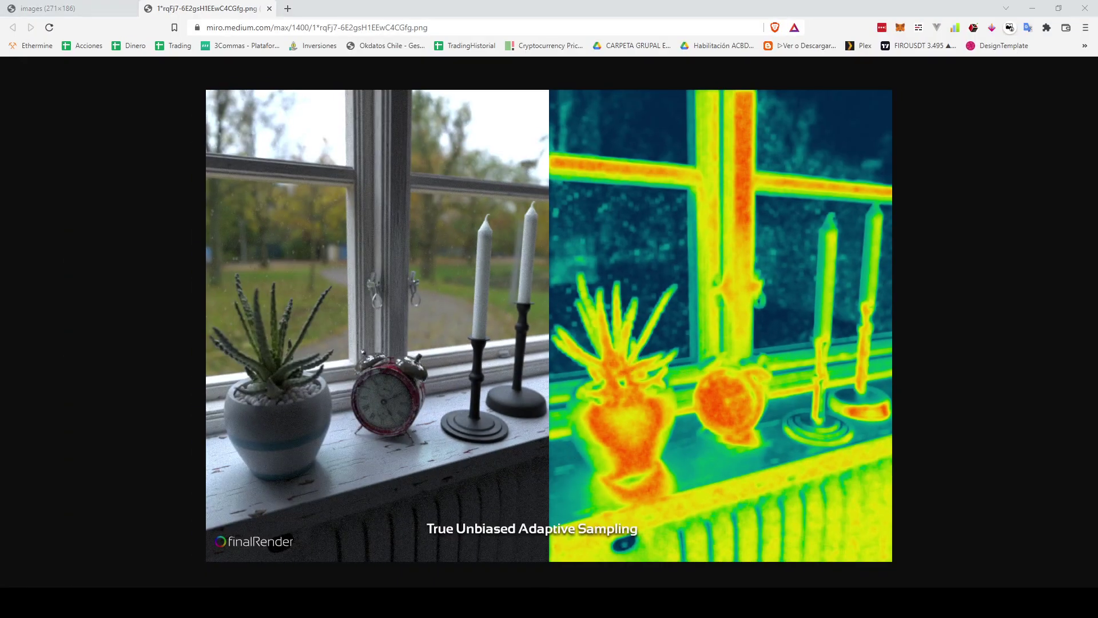
# Switch from Brave back to Maya's Arnold Render Settings window.
pyautogui.click(556, 563)
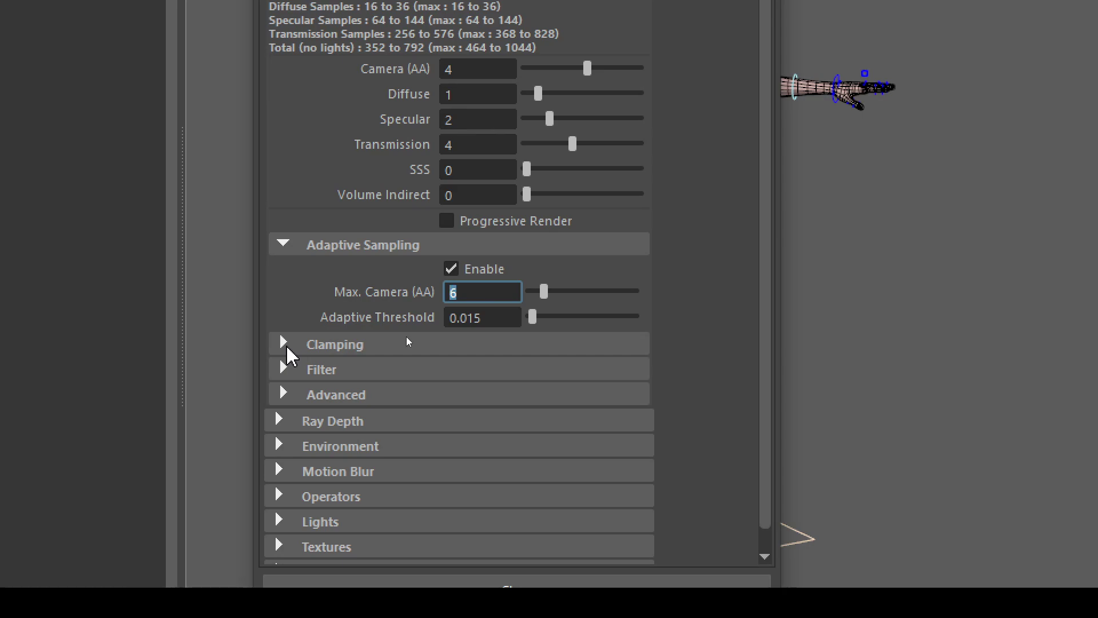
# Collapse and re-expand the Sampling groups to reach the Clamping settings.
pyautogui.click(284, 345)
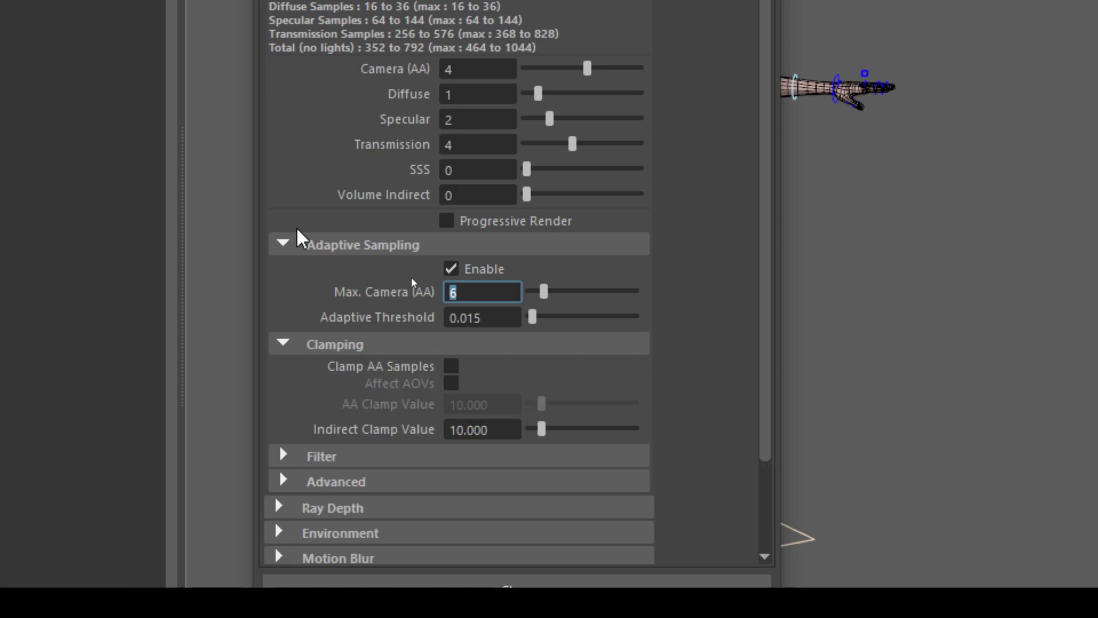
pyautogui.click(284, 245)
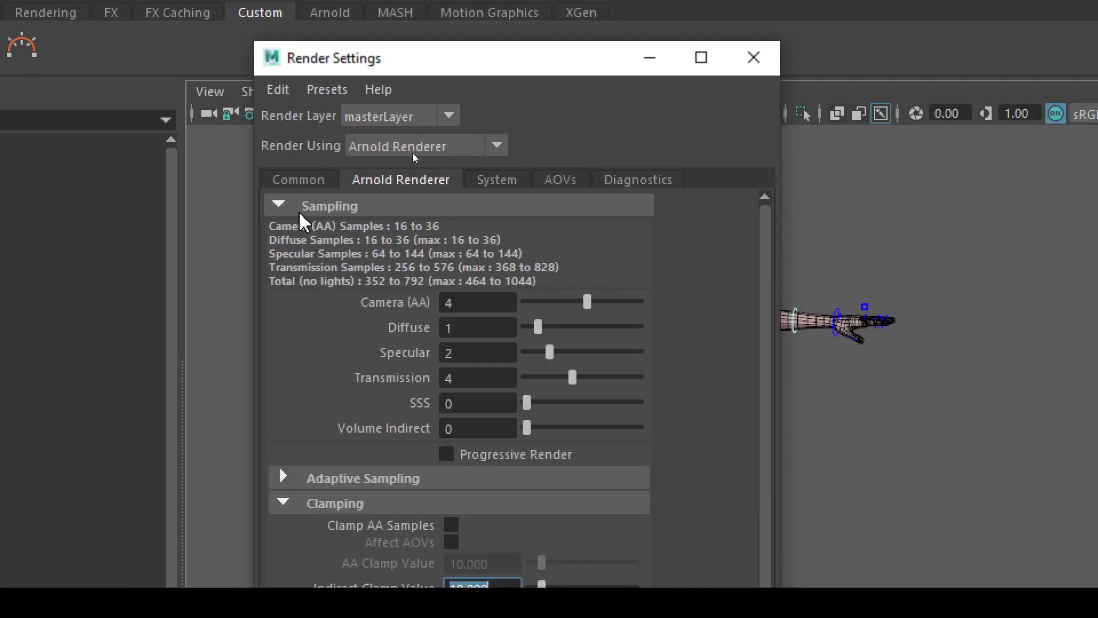
pyautogui.click(303, 207)
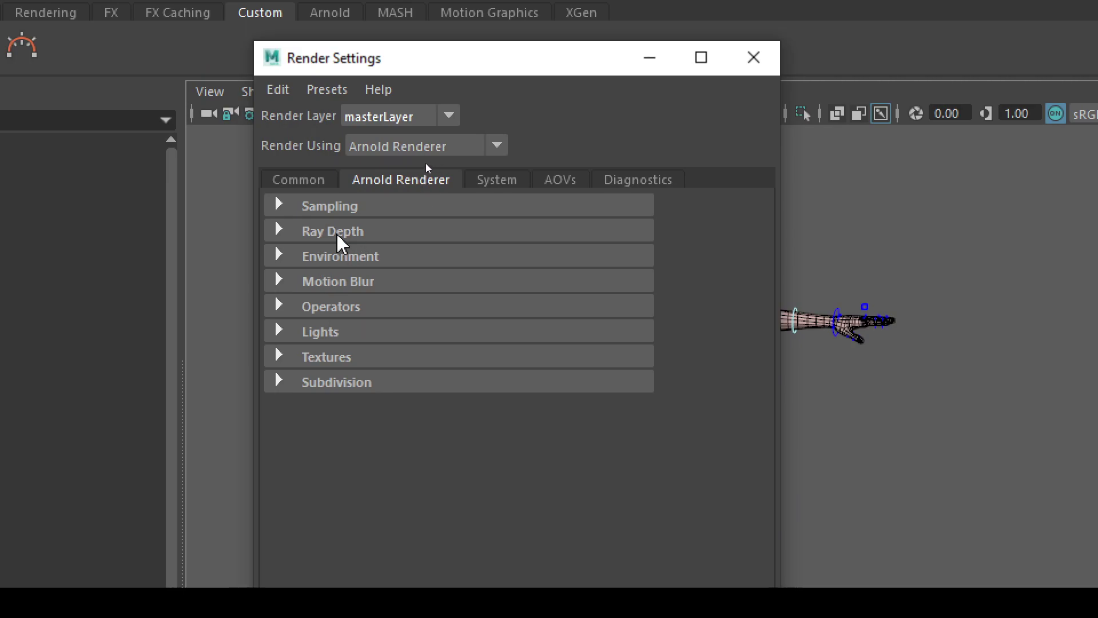
pyautogui.click(297, 207)
pyautogui.scroll(-2, 303, 506)
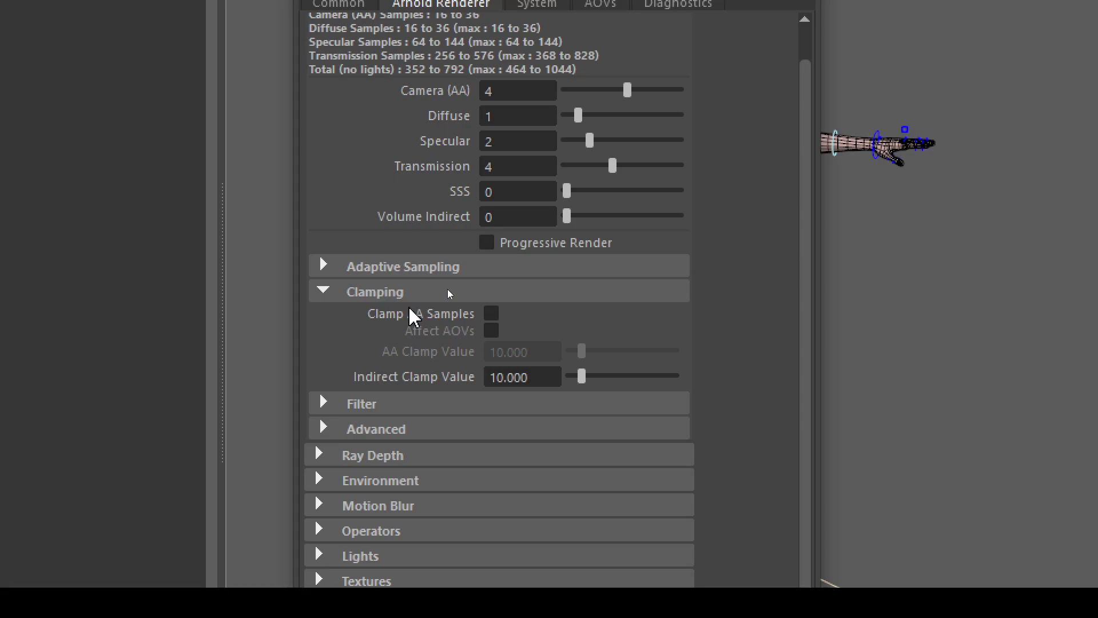
# Enable Clamp AA Samples with AA and Indirect Clamp Values both at 1.
pyautogui.click(491, 314)
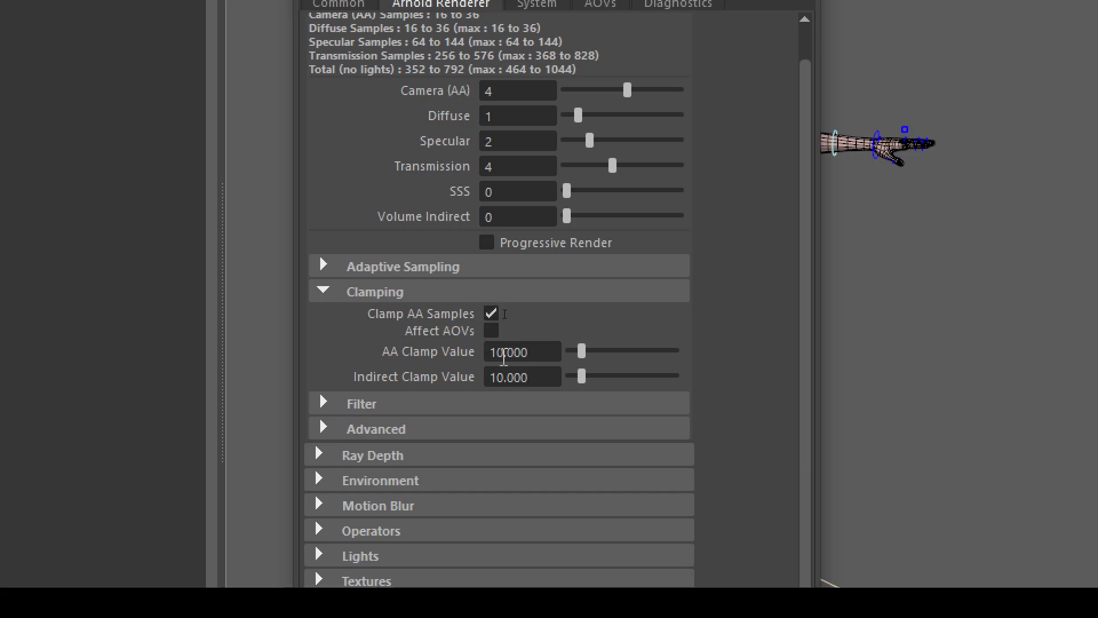
pyautogui.moveTo(544, 352); pyautogui.dragTo(478, 351)
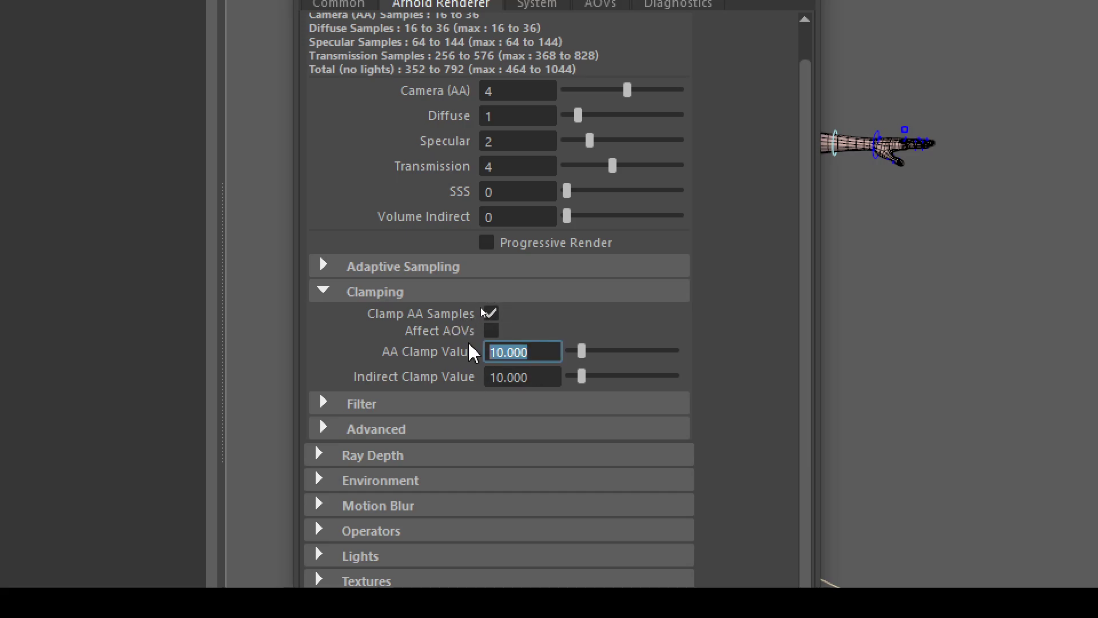
pyautogui.write('1')
pyautogui.press('Tab')
pyautogui.write('1')
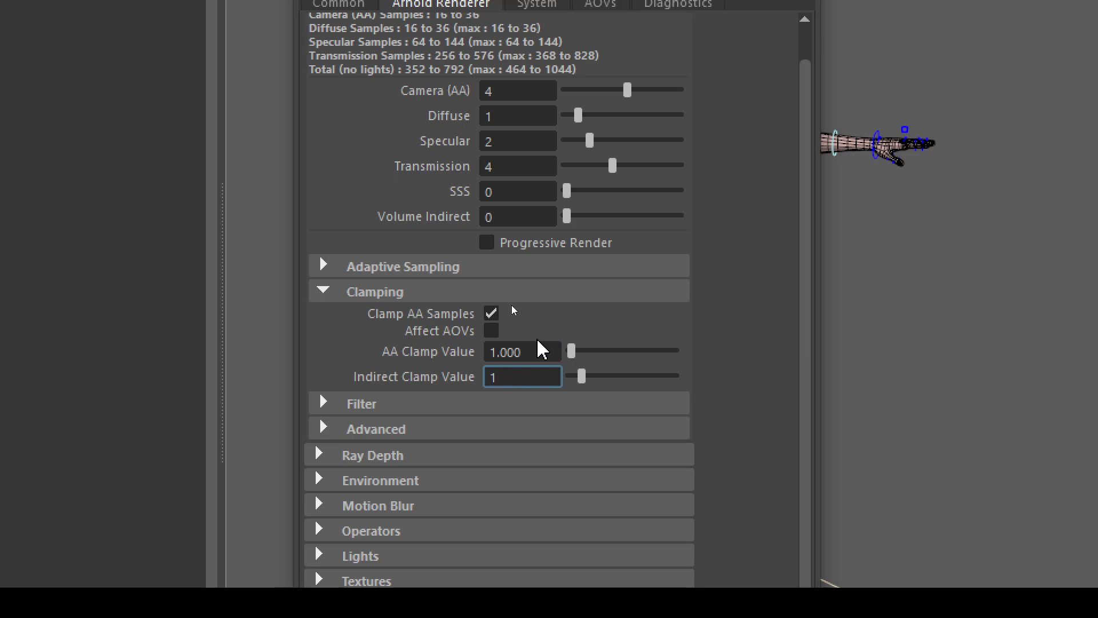
pyautogui.click(535, 351)
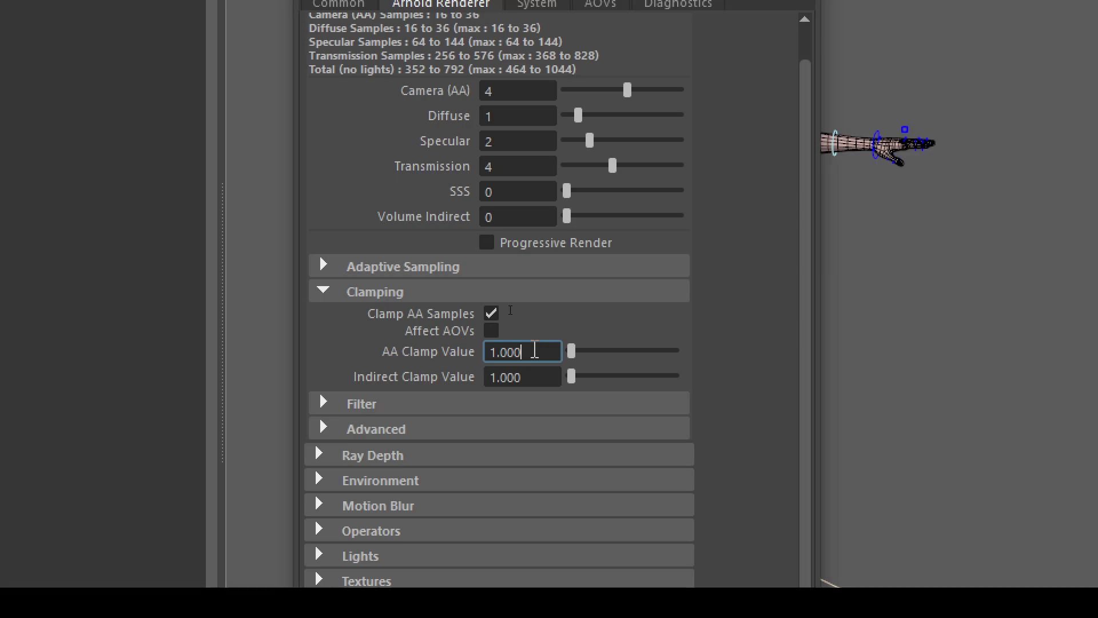
# Collapse the Clamping group so only the main sampling values (Camera AA 4) remain visible.
pyautogui.click(385, 292)
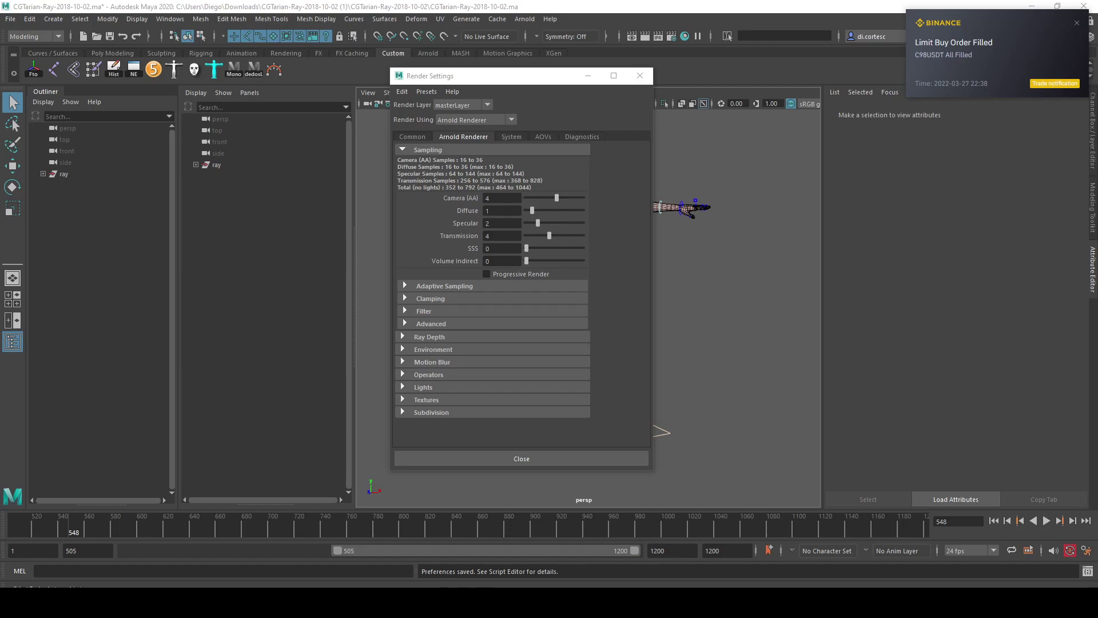
# Scroll the 'fireflies render' image results and preview the Pixar's RenderMan sphere image.
pyautogui.hotkey('alt', 'Tab')
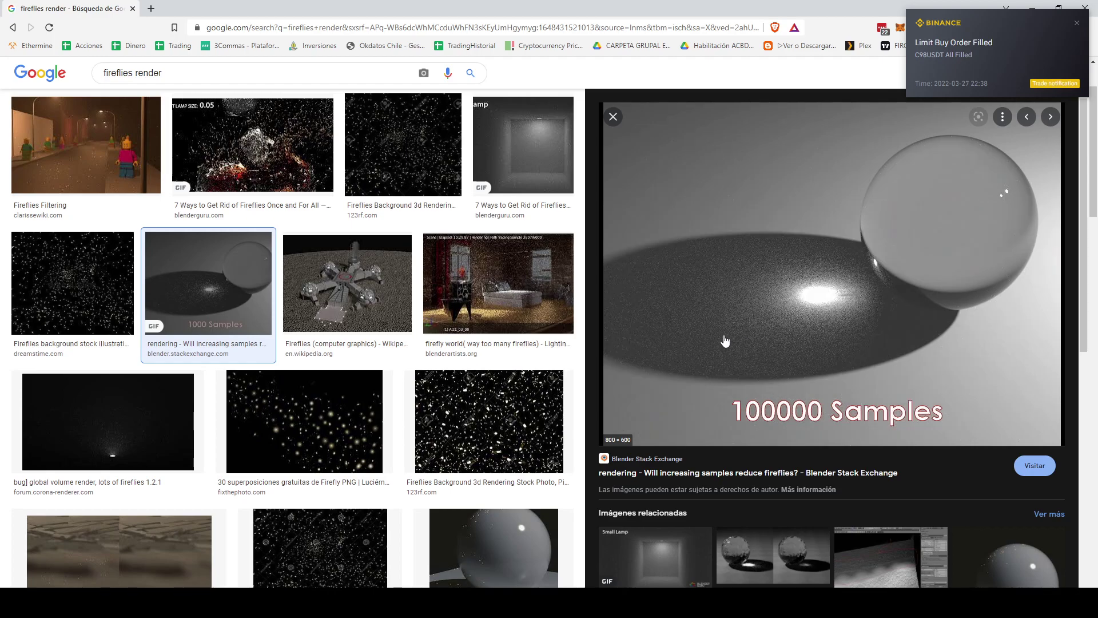
pyautogui.scroll(-1, 728, 343)
pyautogui.scroll(-4, 728, 341)
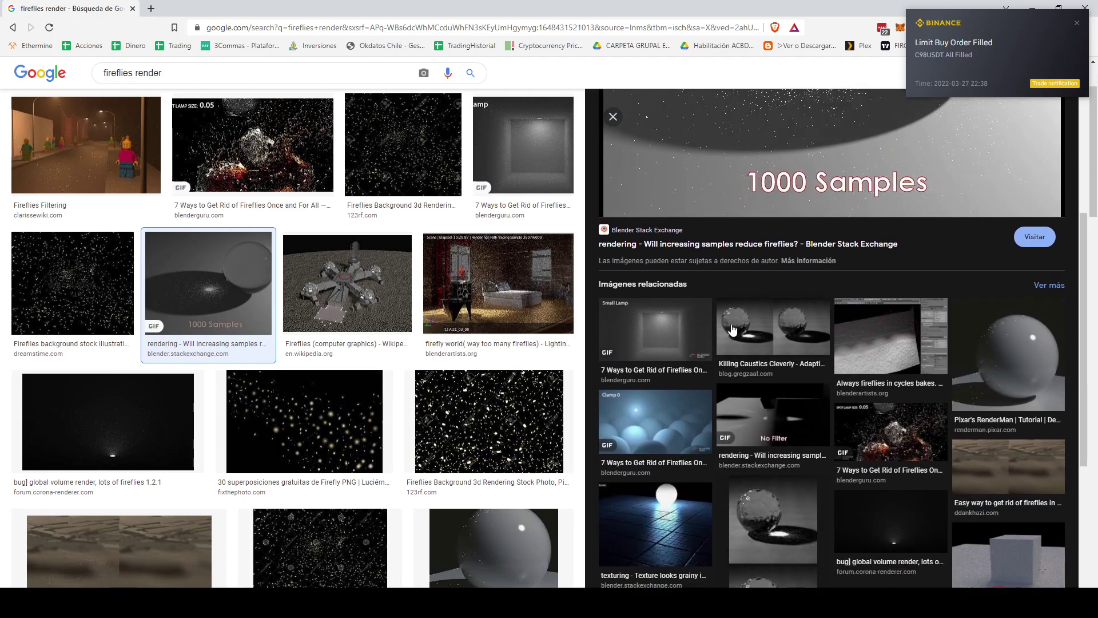
pyautogui.scroll(-1, 737, 321)
pyautogui.scroll(-2, 738, 316)
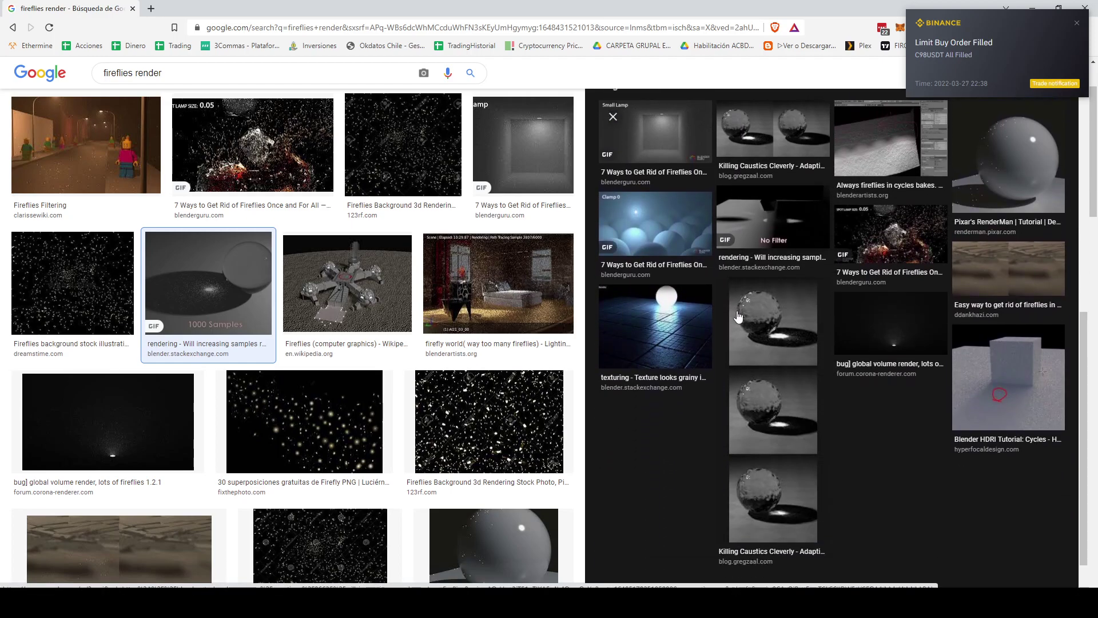
pyautogui.scroll(-2, 463, 475)
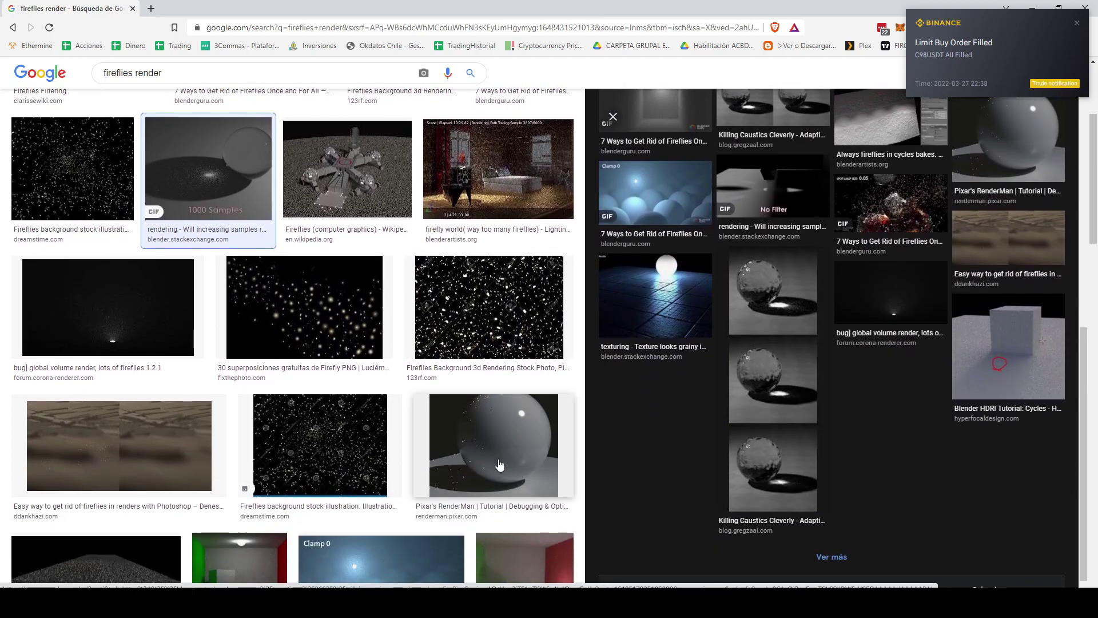
pyautogui.click(463, 462)
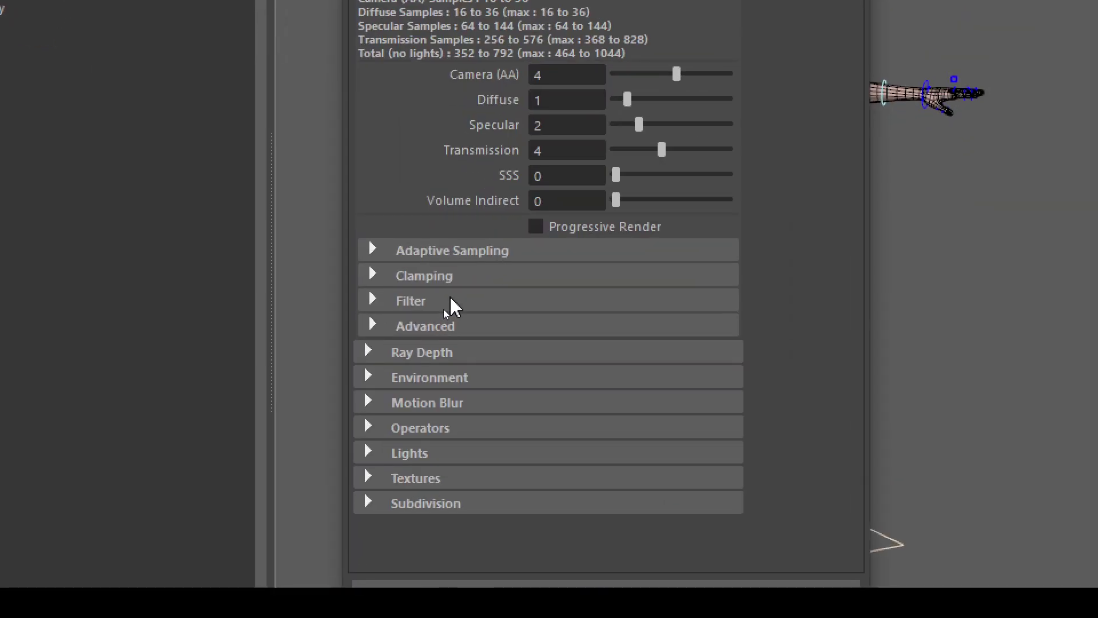
# Expand the Filter settings (gaussian, width 2.000) and consult the Arnold Sample Filtering docs.
pyautogui.click(444, 312)
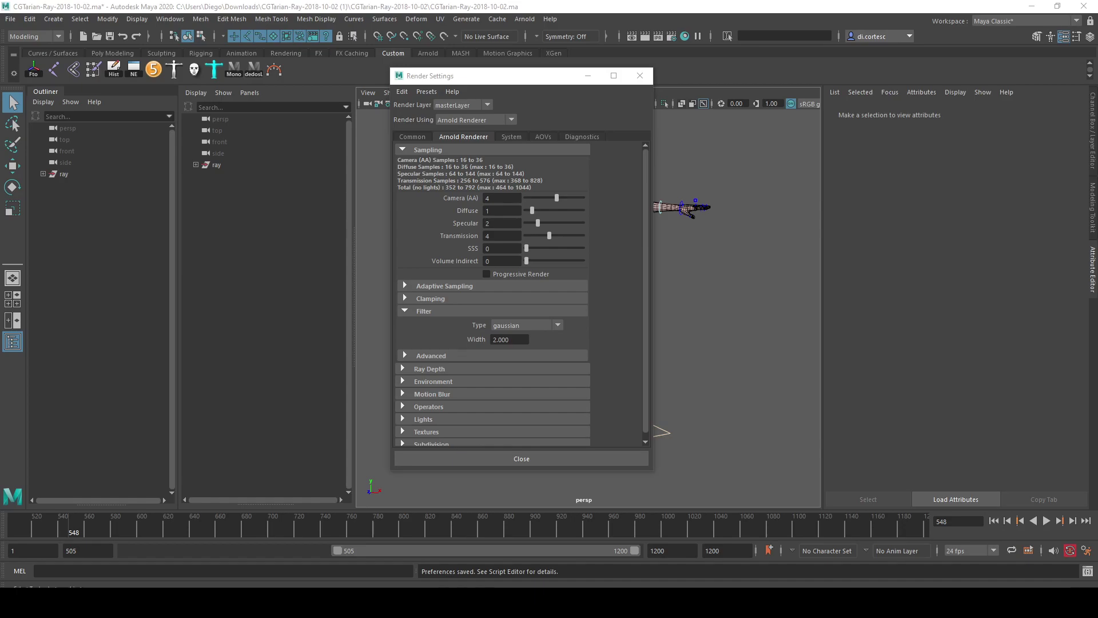
pyautogui.hotkey('alt', 'Tab')
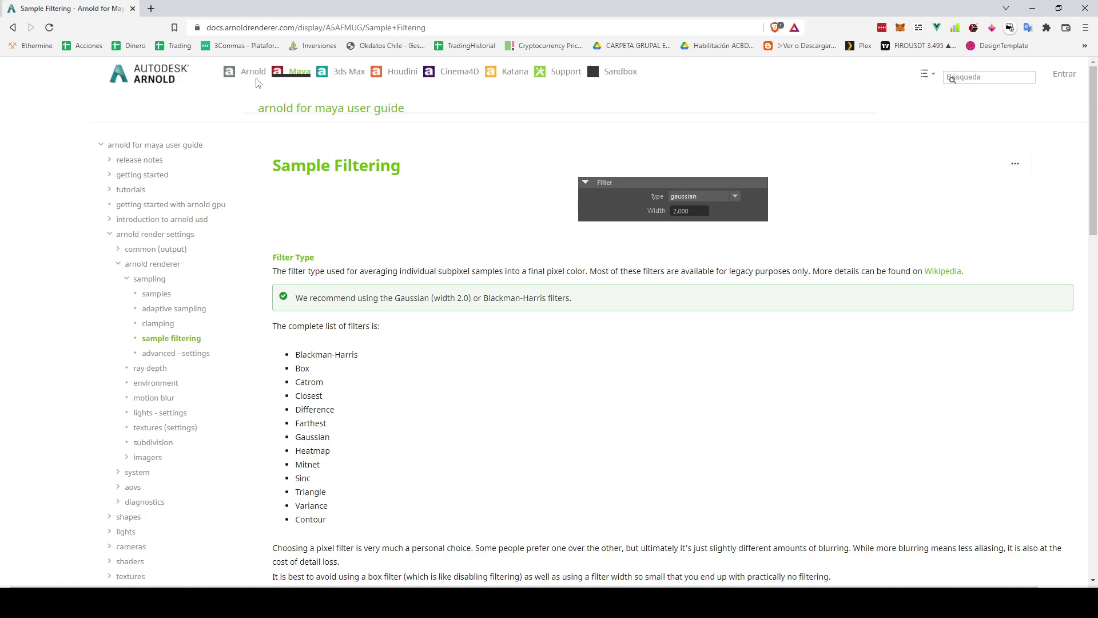
pyautogui.scroll(-1, 306, 347)
pyautogui.moveTo(288, 293); pyautogui.dragTo(351, 468)
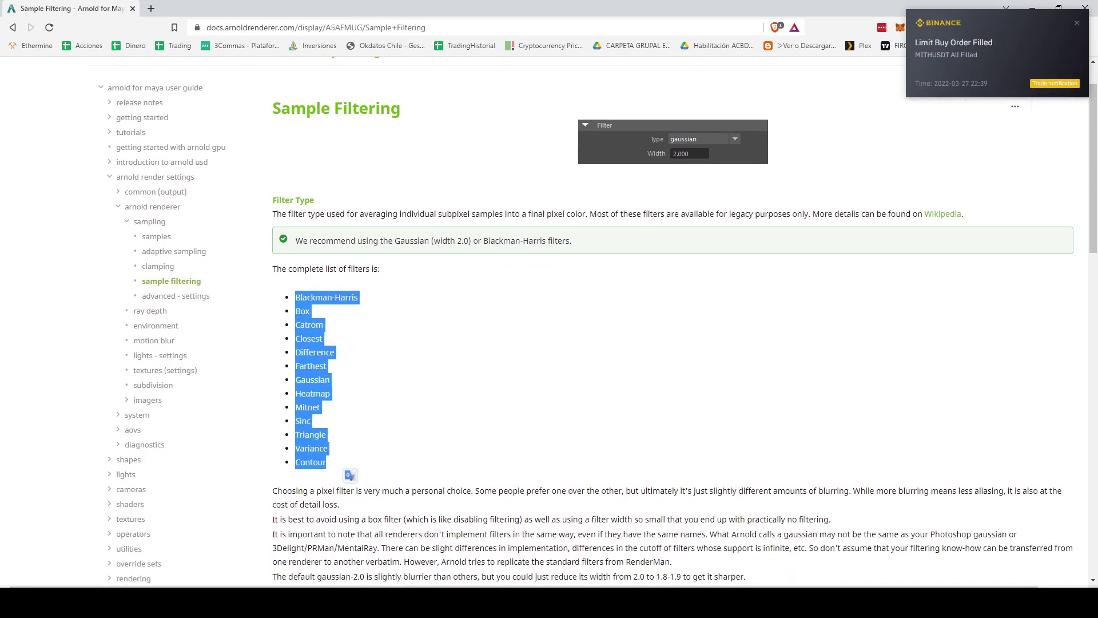
pyautogui.click(554, 540)
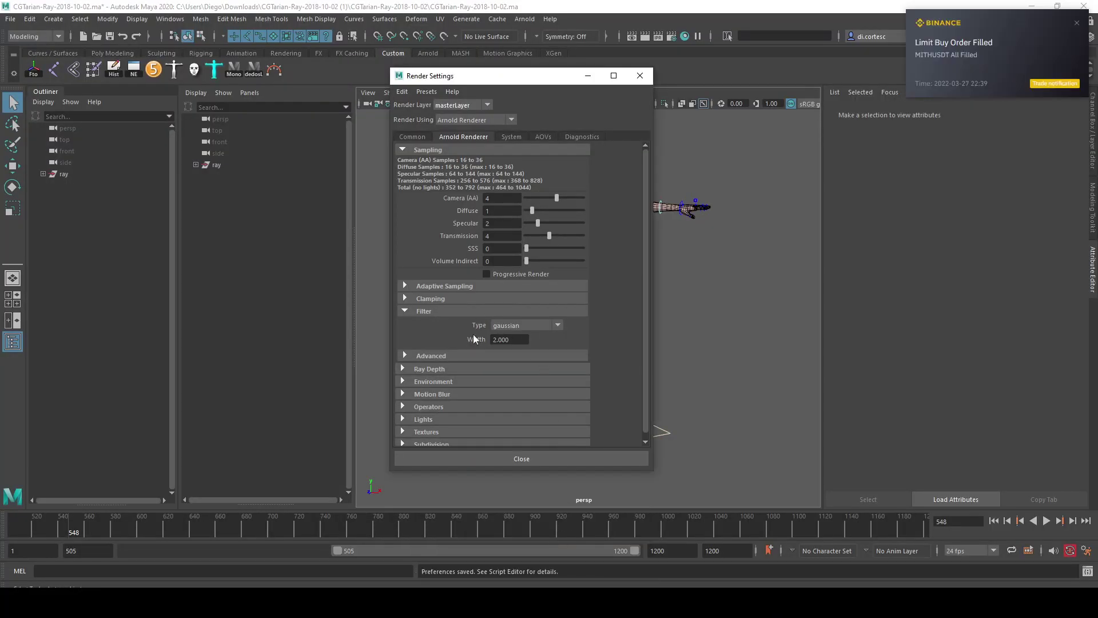
# Confirm gaussian in the Filter Type list, then bring back the Sample Filtering docs page.
pyautogui.click(523, 325)
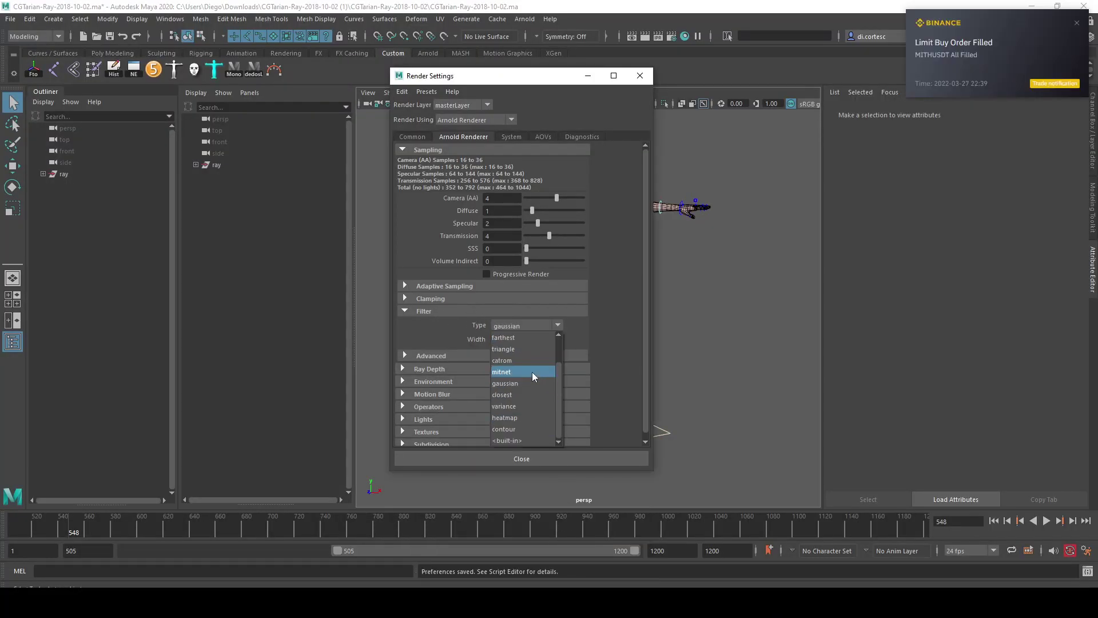
pyautogui.click(593, 330)
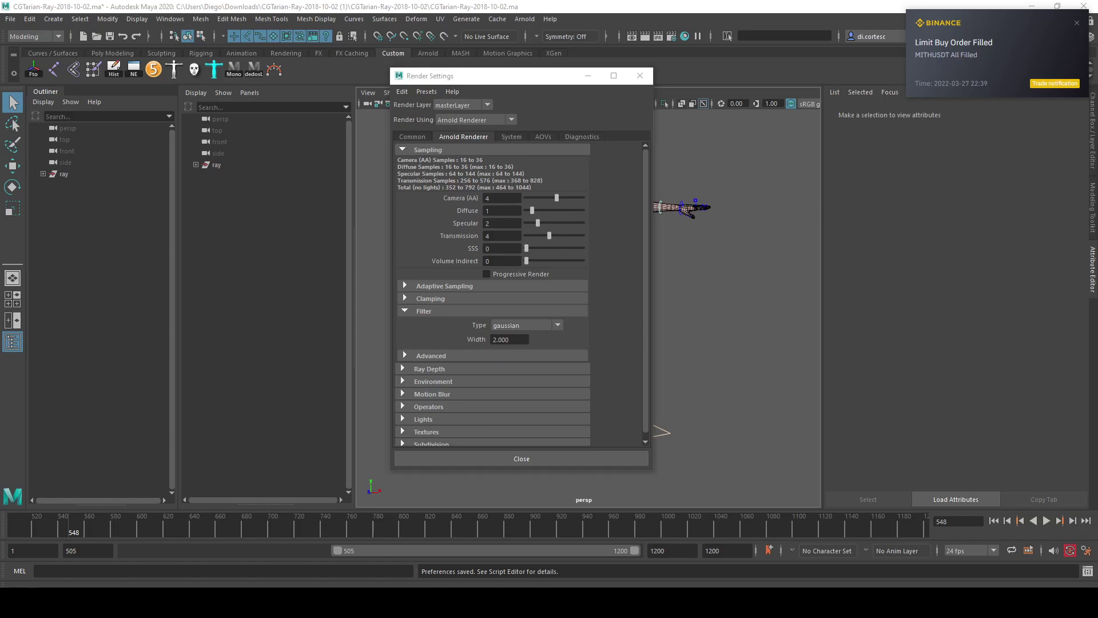
pyautogui.moveTo(344, 577)
pyautogui.click(450, 556)
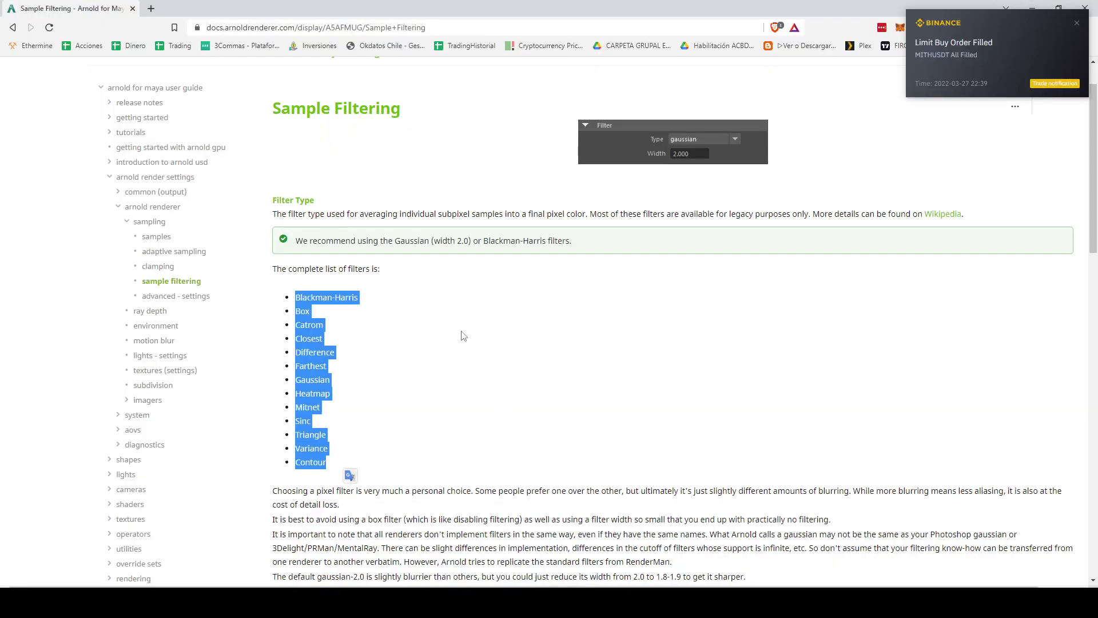
# Scroll down the Sample Filtering page toward the Filter Width section.
pyautogui.scroll(-3, 463, 336)
pyautogui.scroll(-4, 457, 329)
pyautogui.scroll(-4, 447, 318)
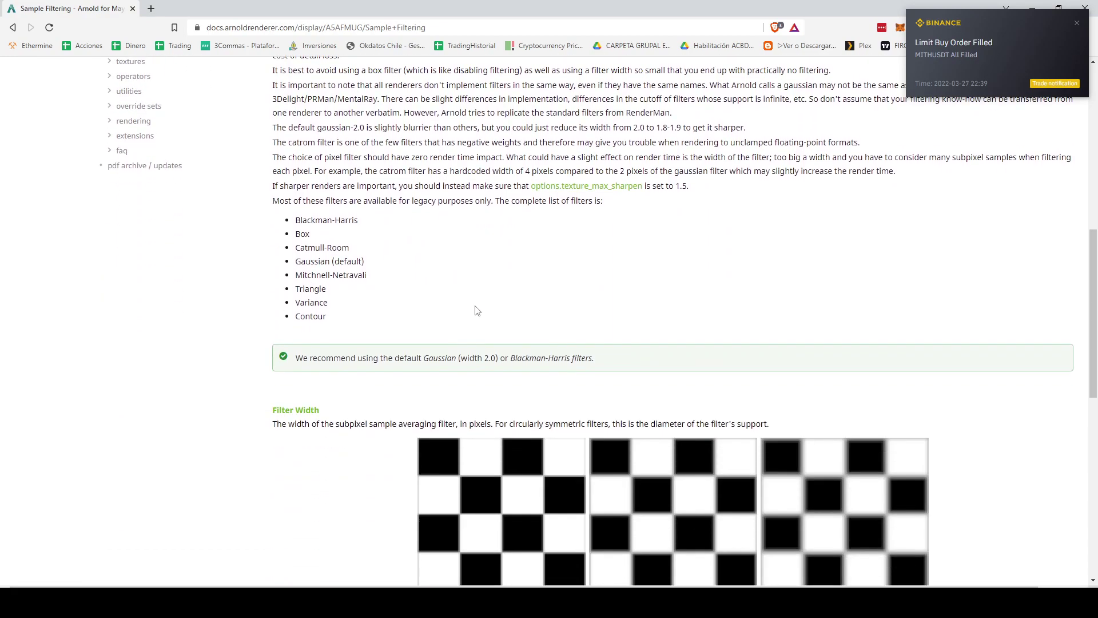
pyautogui.scroll(-2, 431, 304)
pyautogui.scroll(-1, 412, 311)
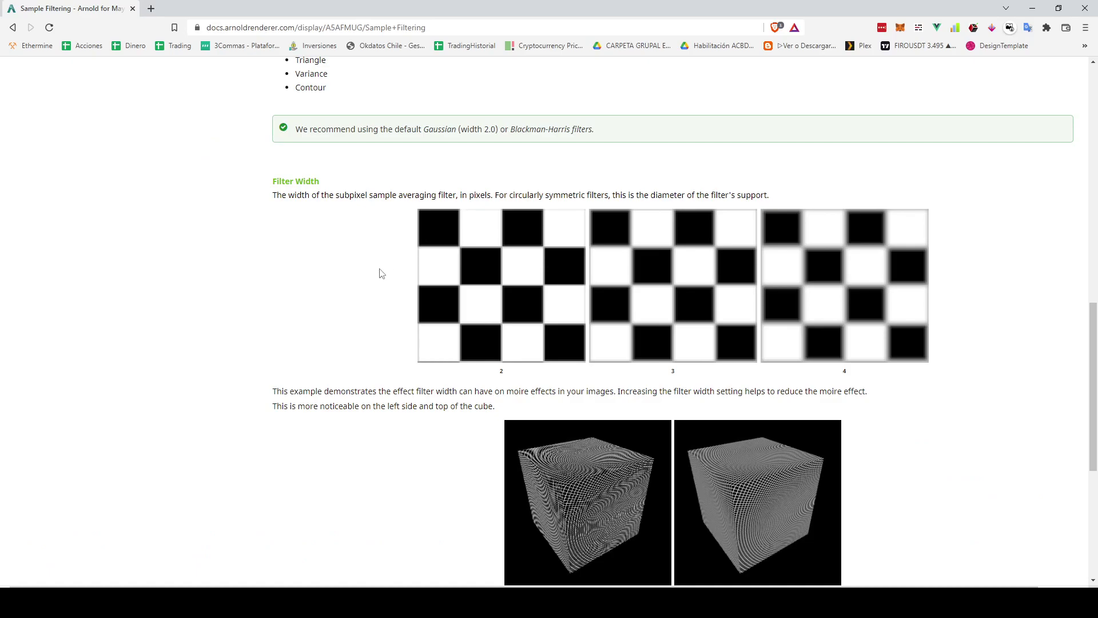
pyautogui.scroll(-2, 381, 274)
pyautogui.scroll(-2, 384, 277)
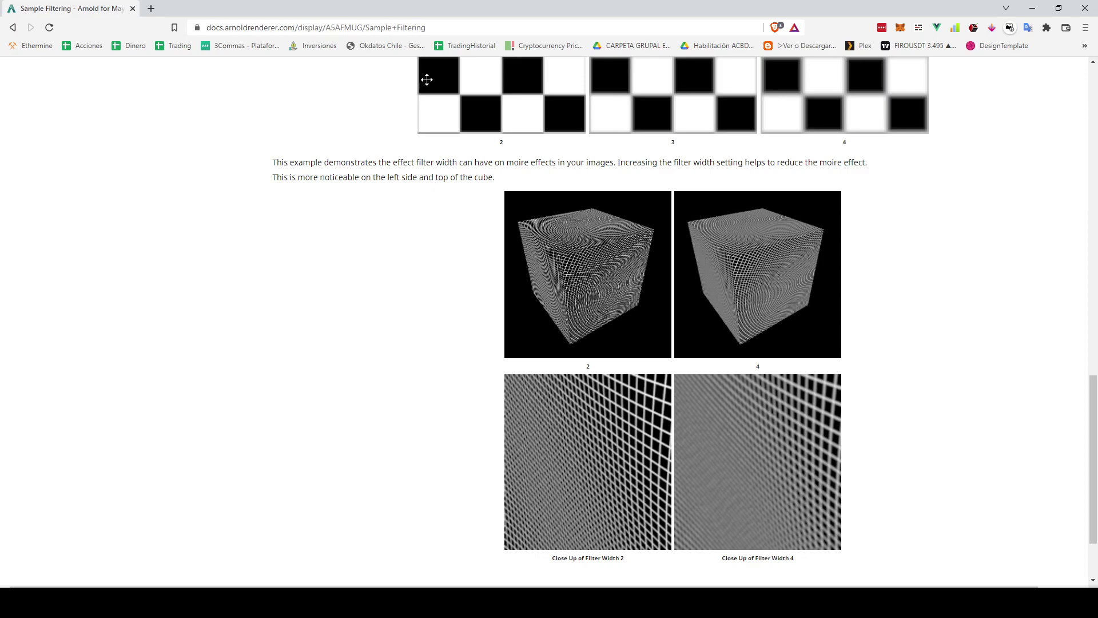
# Select and clear the filter list text, then mark 'Gaussian' in the recommendation note.
pyautogui.scroll(4, 423, 163)
pyautogui.scroll(5, 401, 238)
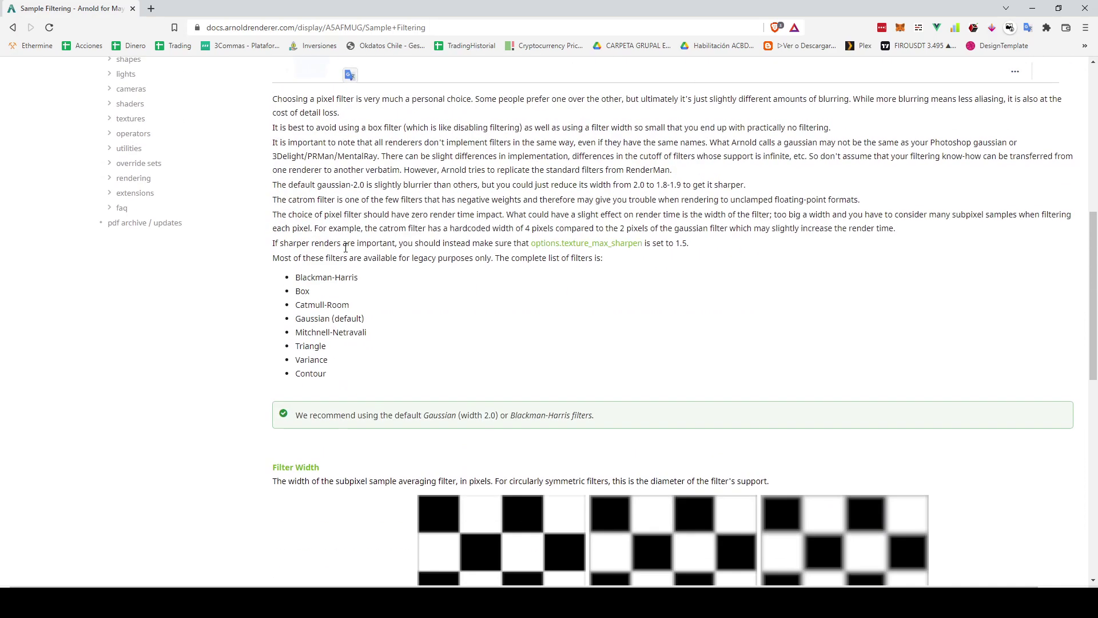
pyautogui.moveTo(296, 275); pyautogui.dragTo(337, 380)
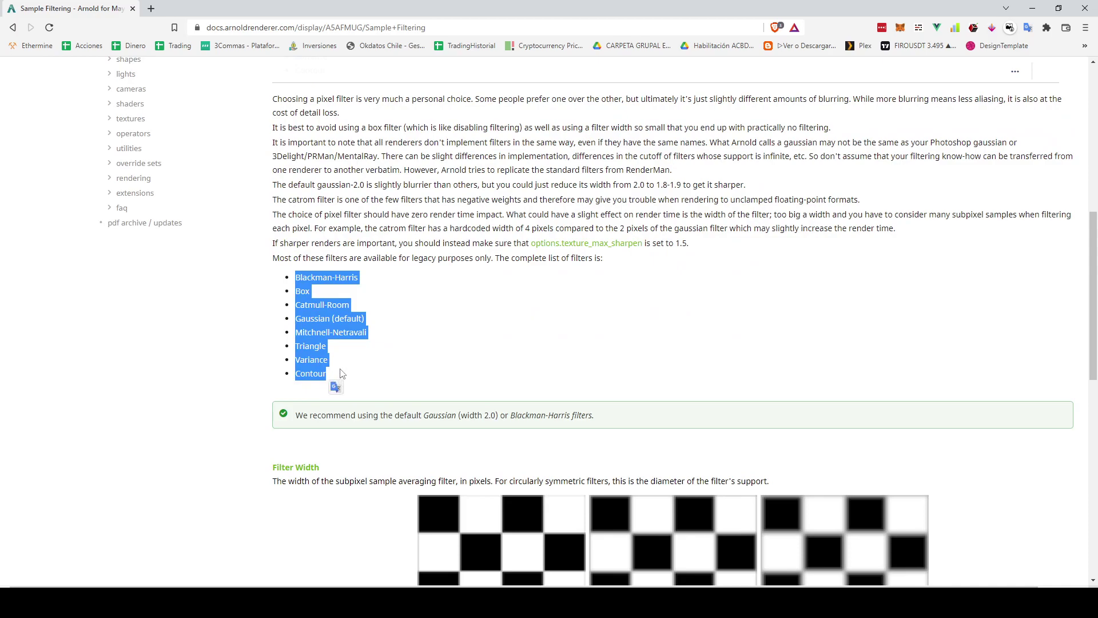
pyautogui.scroll(5, 337, 377)
pyautogui.moveTo(294, 191)
pyautogui.mouseDown()
pyautogui.moveTo(336, 267)
pyautogui.moveTo(355, 355)
pyautogui.mouseUp()
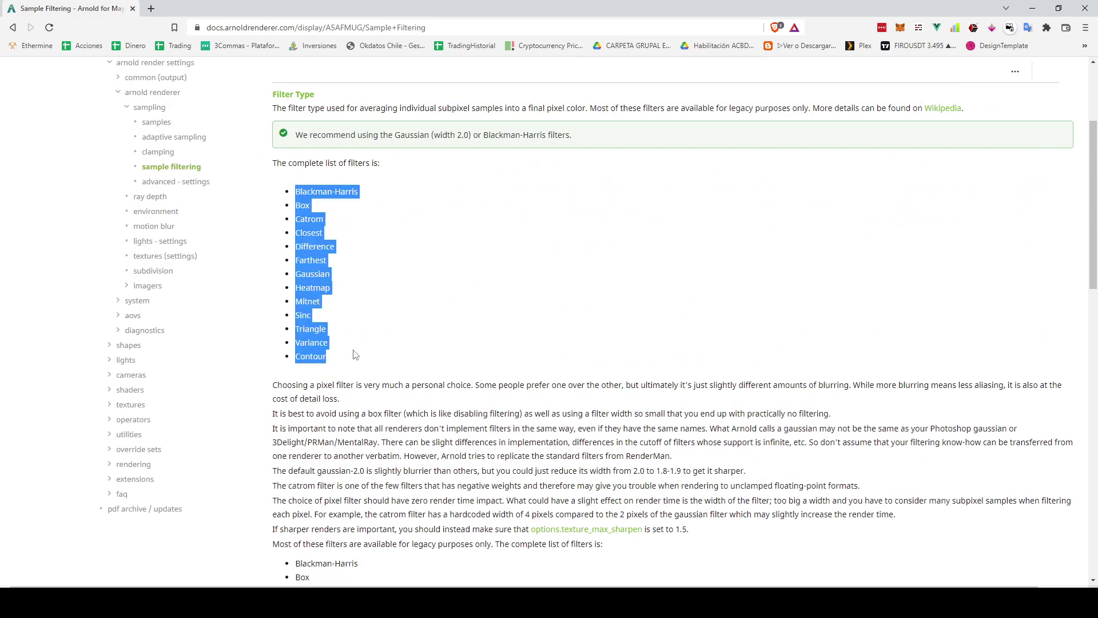
pyautogui.click(382, 357)
pyautogui.scroll(-5, 392, 367)
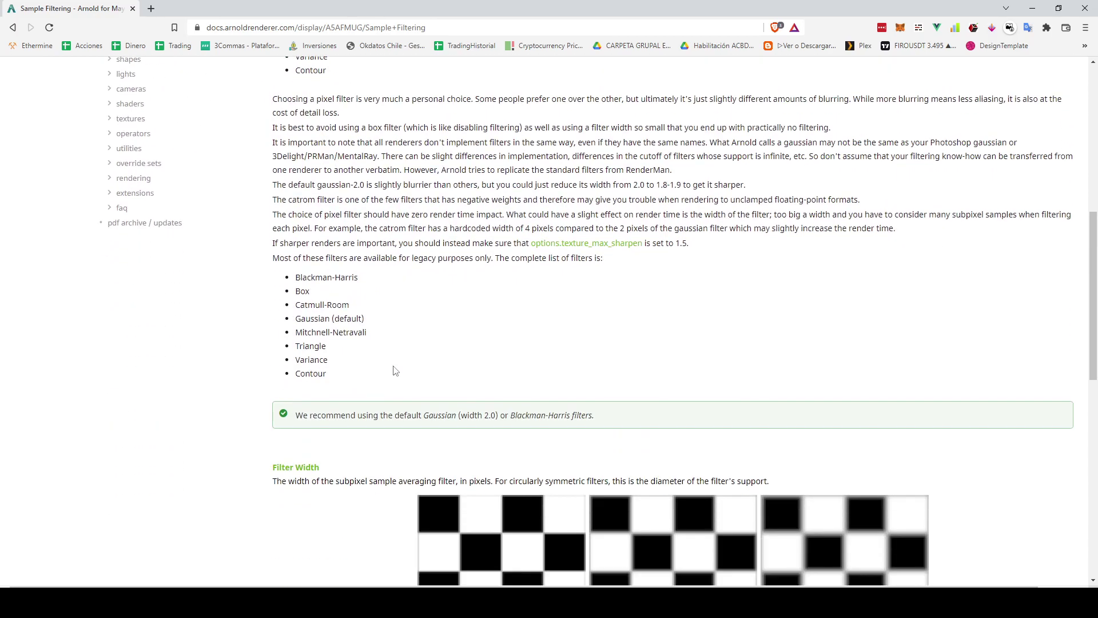
pyautogui.scroll(-4, 394, 370)
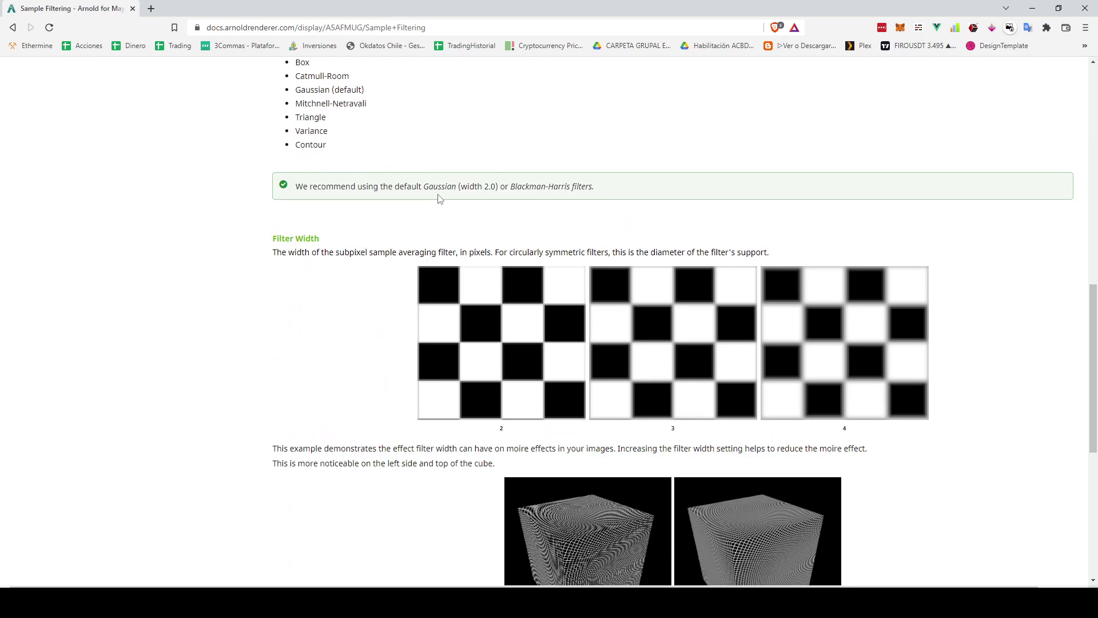
pyautogui.moveTo(424, 187); pyautogui.dragTo(456, 188)
pyautogui.click(533, 530)
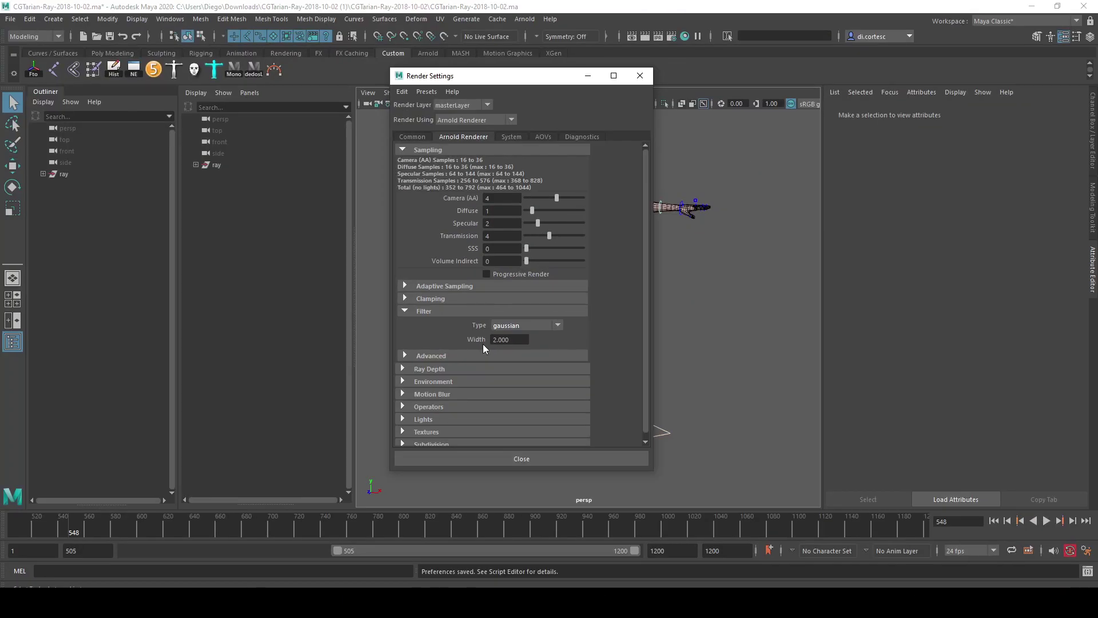
pyautogui.hotkey('alt', 'Tab')
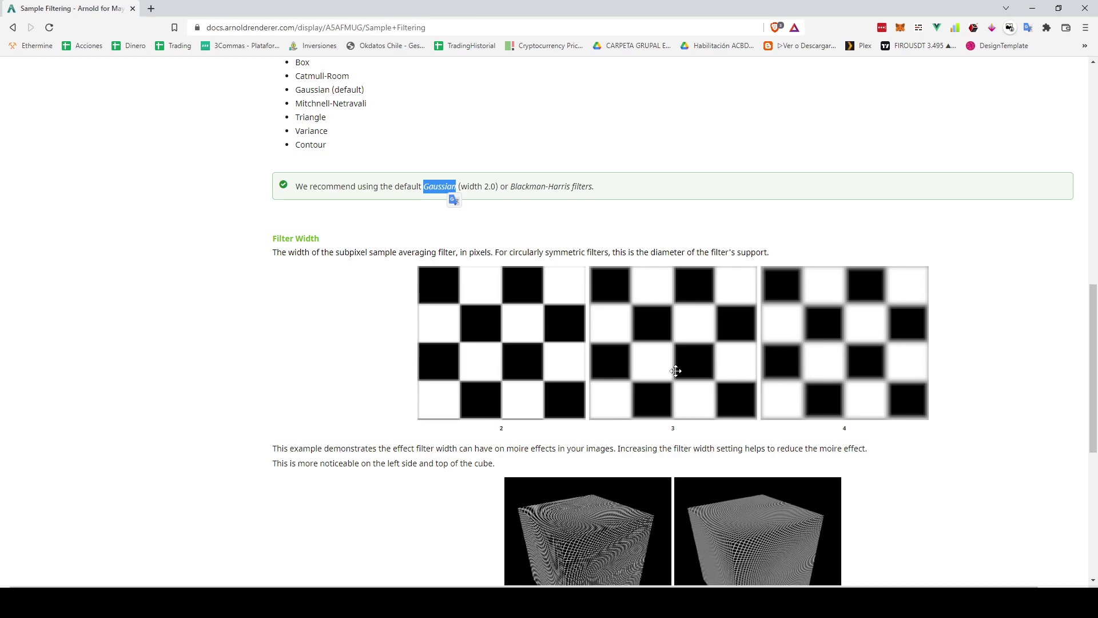
# Preview the moiré close-ups for filter width 2 and width 4, then return to Maya.
pyautogui.moveTo(503, 430); pyautogui.dragTo(886, 432)
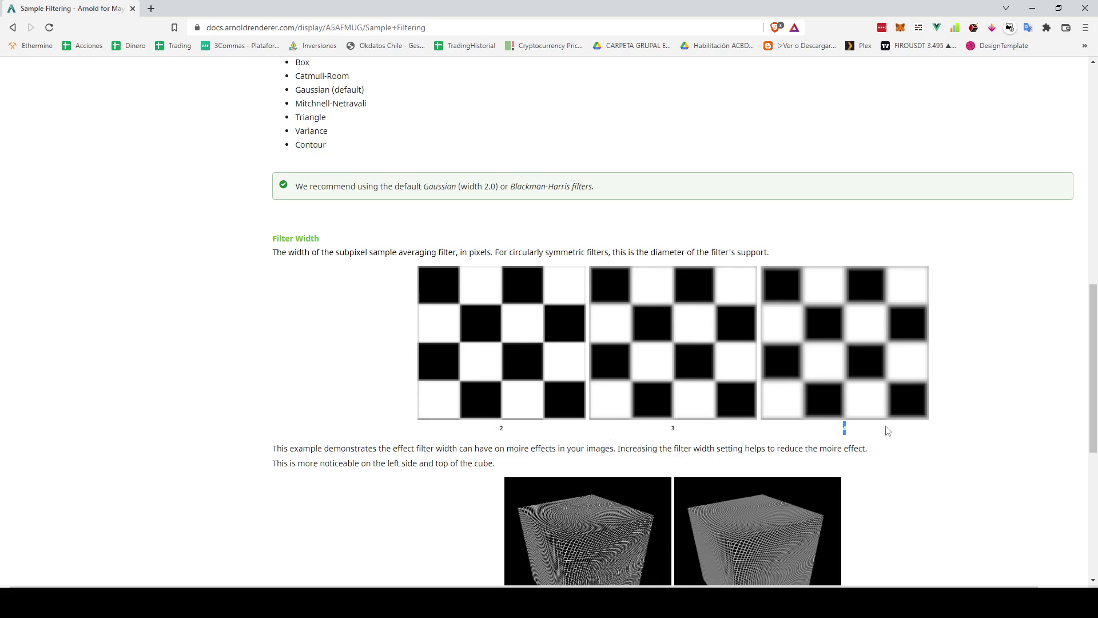
pyautogui.scroll(-3, 885, 432)
pyautogui.scroll(-3, 881, 373)
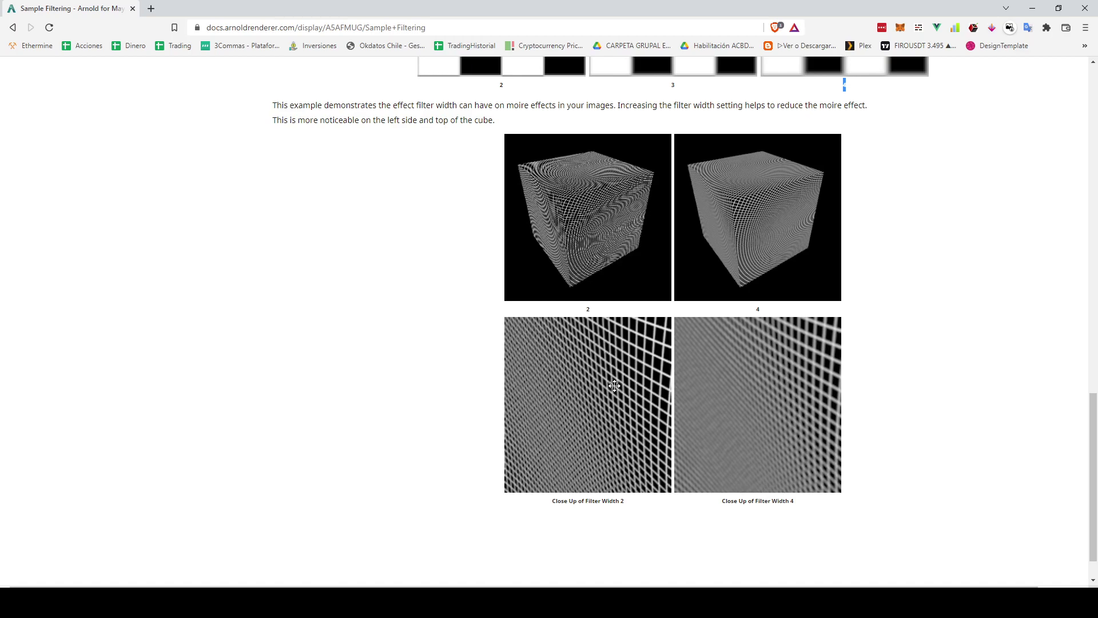
pyautogui.click(634, 377)
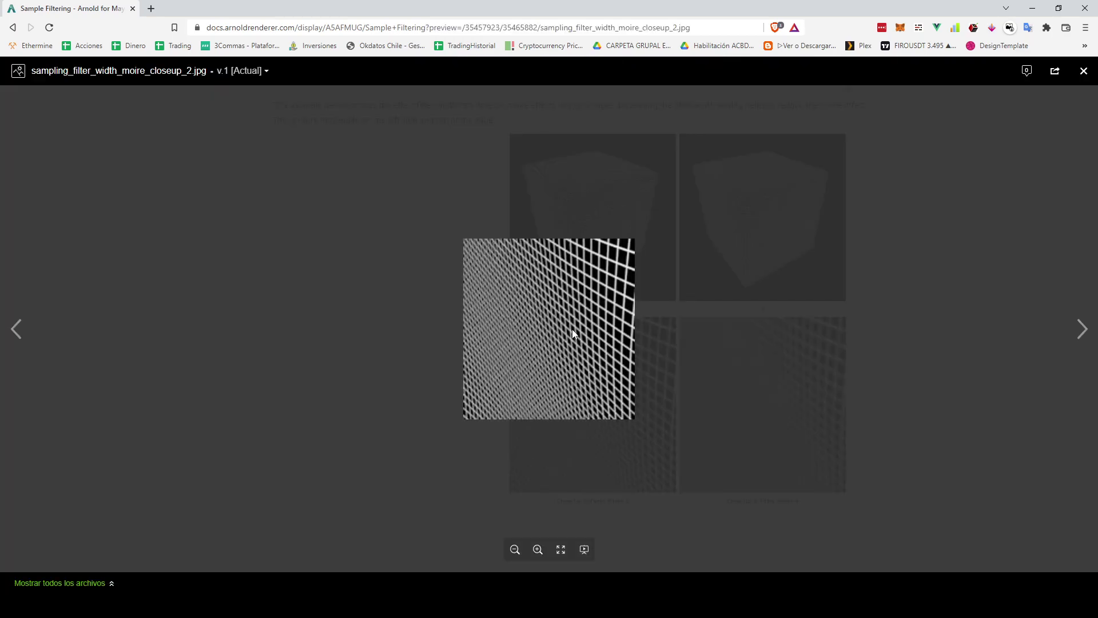
pyautogui.click(768, 366)
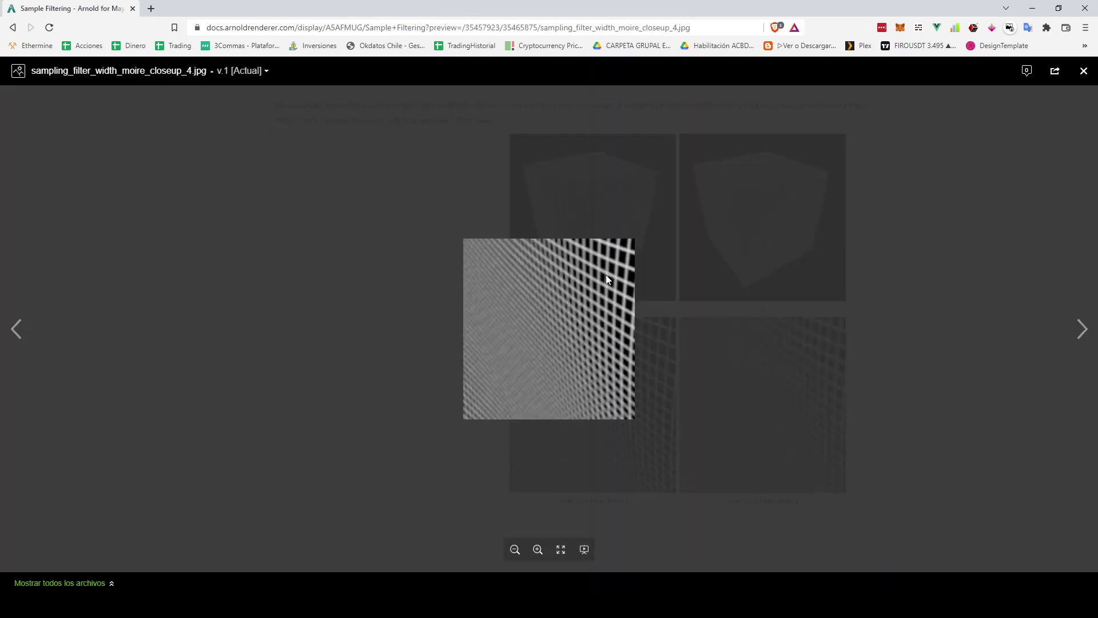
pyautogui.scroll(-1, 750, 223)
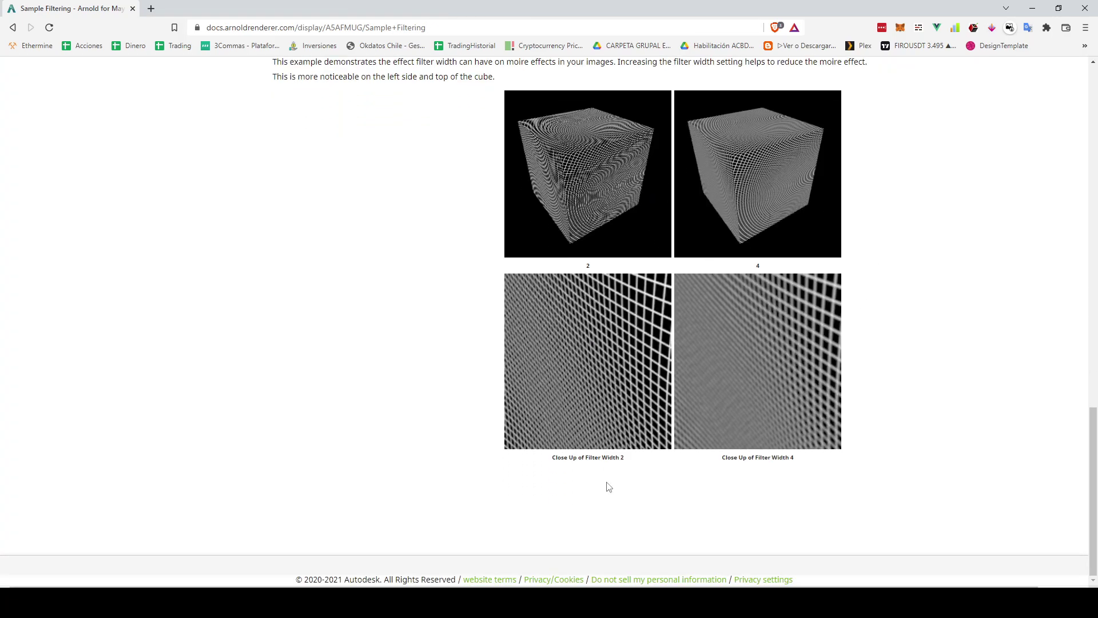
pyautogui.click(578, 549)
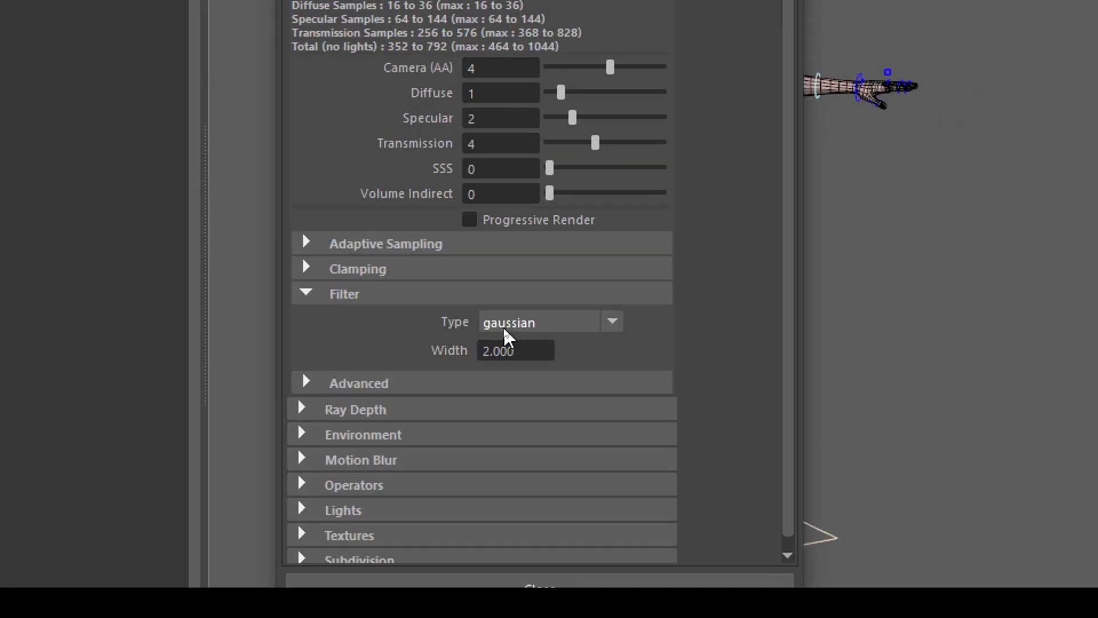
# Set the Arnold filter type to catrom, fold Filter away and expand Advanced sampling options.
pyautogui.click(518, 325)
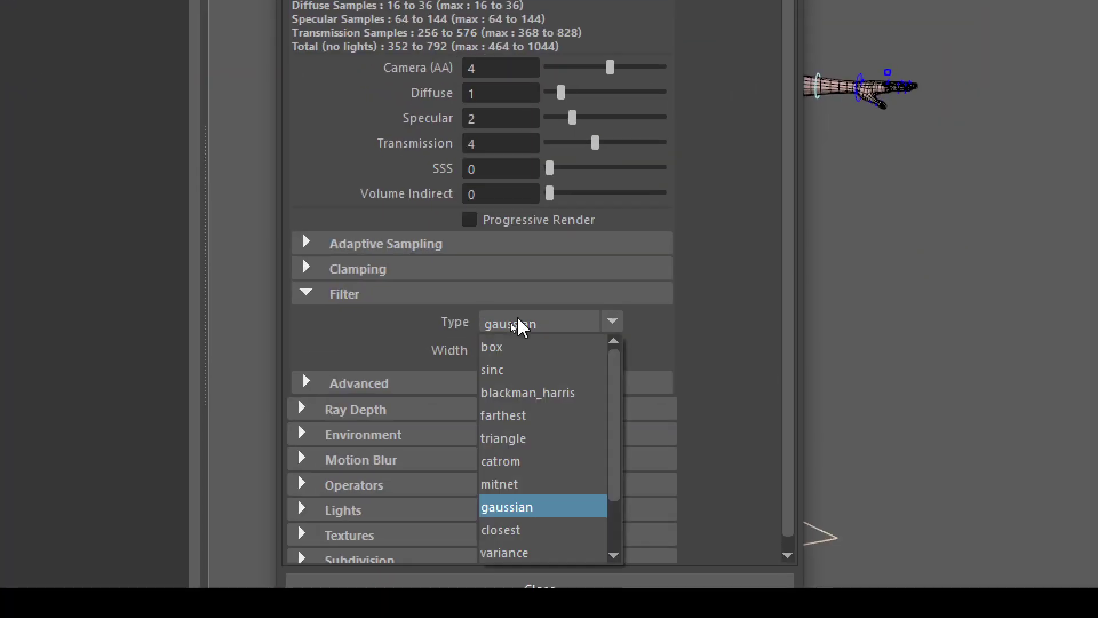
pyautogui.scroll(-1, 543, 535)
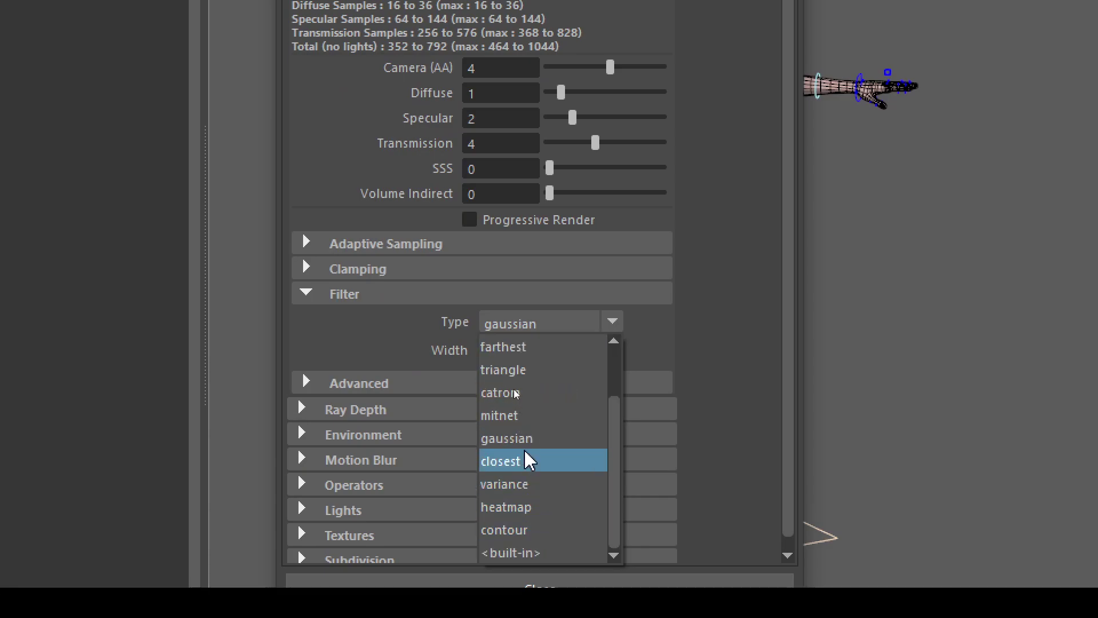
pyautogui.click(525, 397)
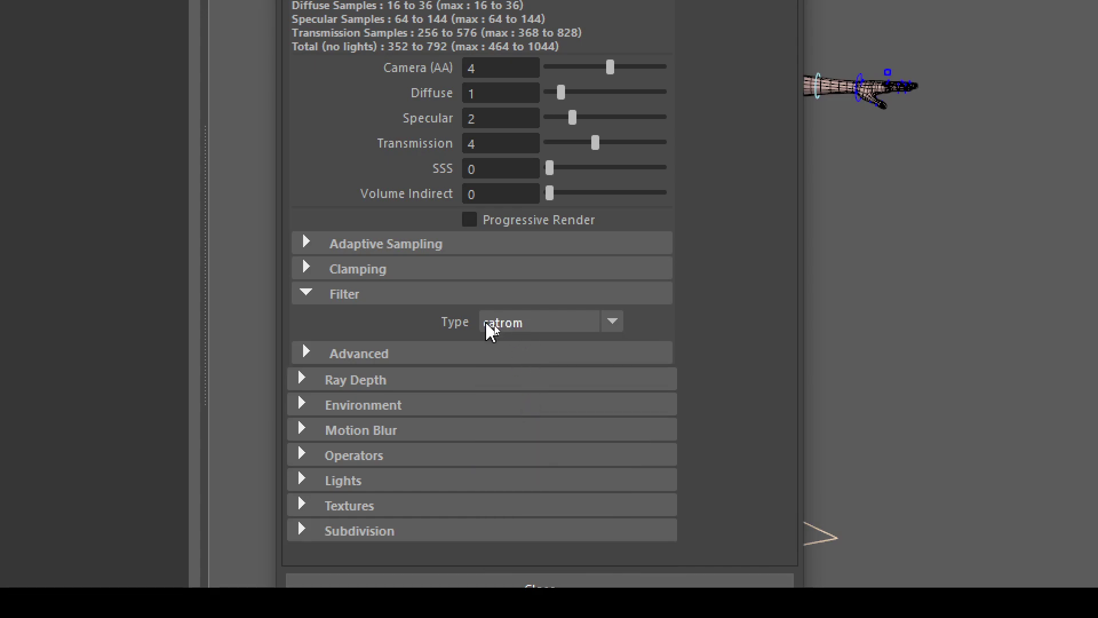
pyautogui.click(524, 324)
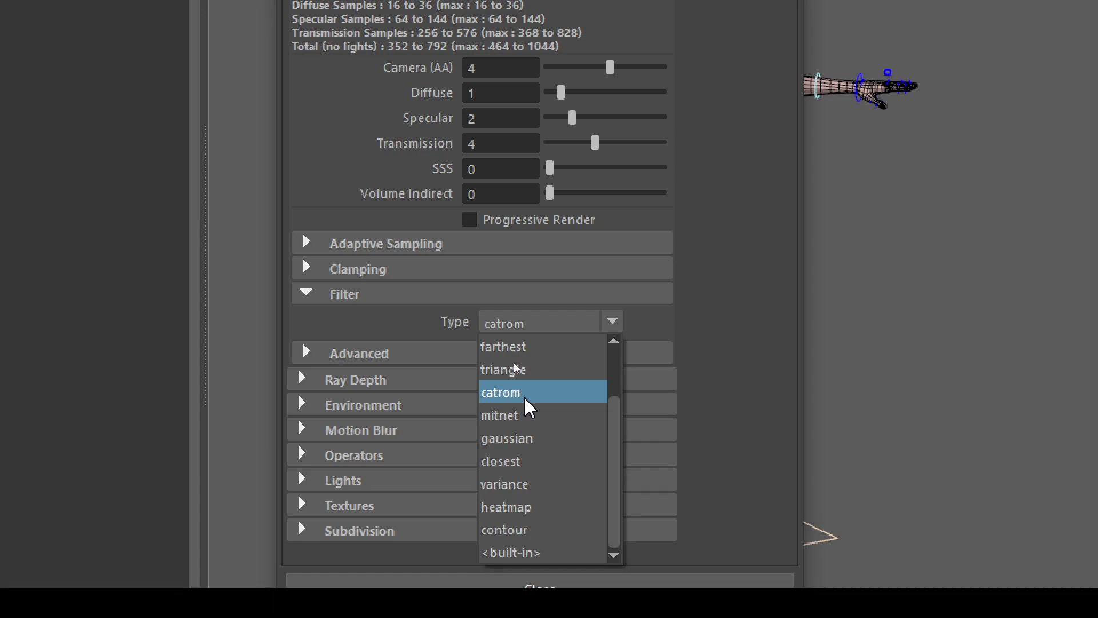
pyautogui.click(338, 295)
pyautogui.click(340, 320)
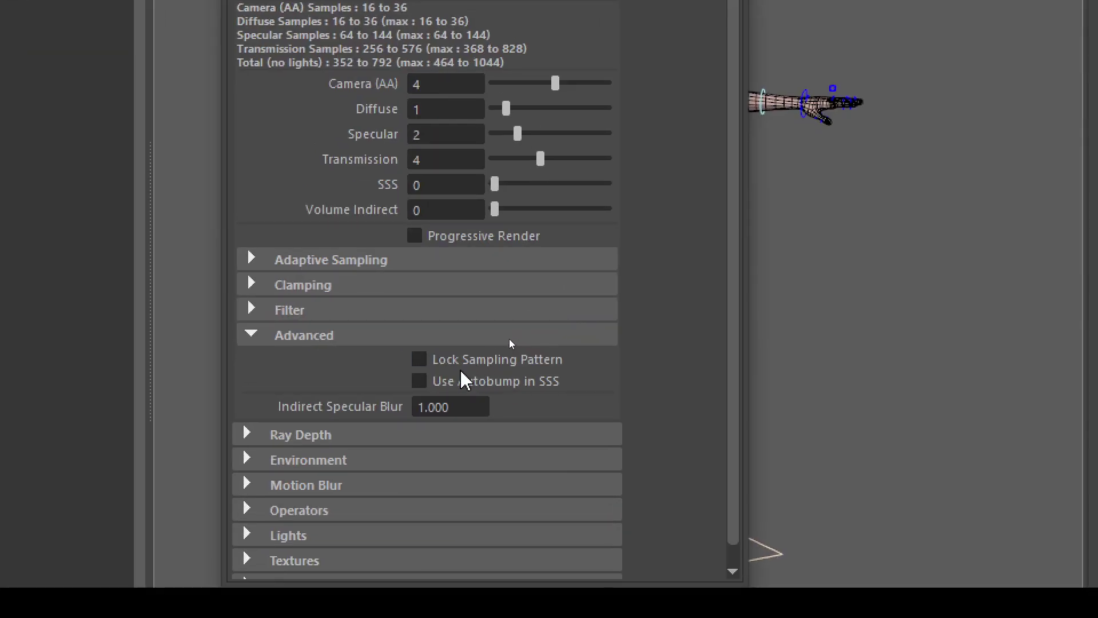
pyautogui.click(461, 360)
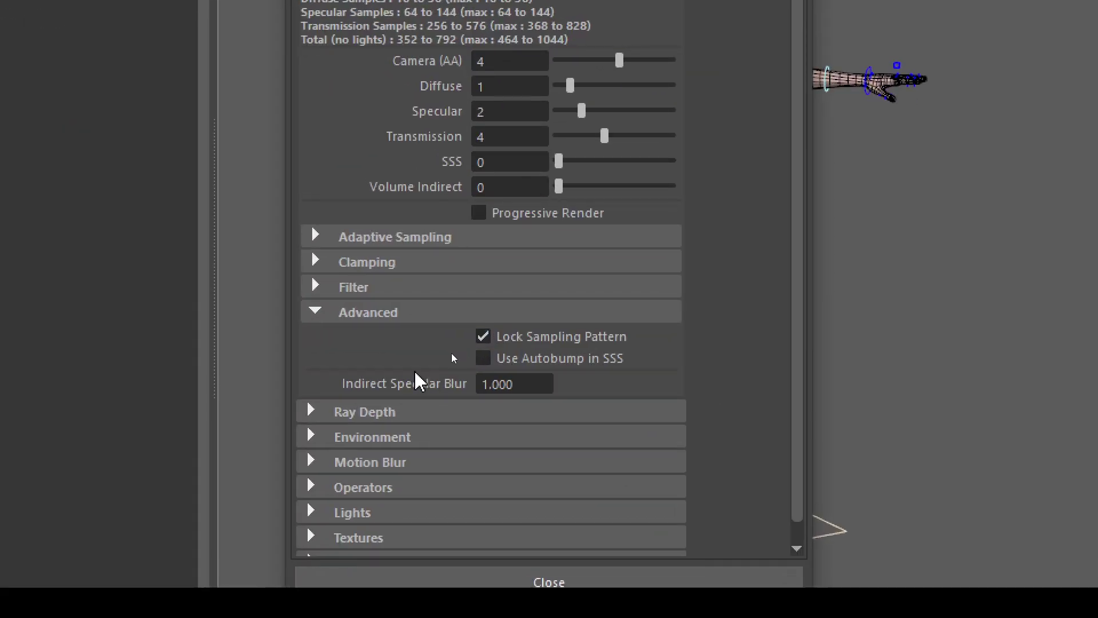
pyautogui.click(489, 336)
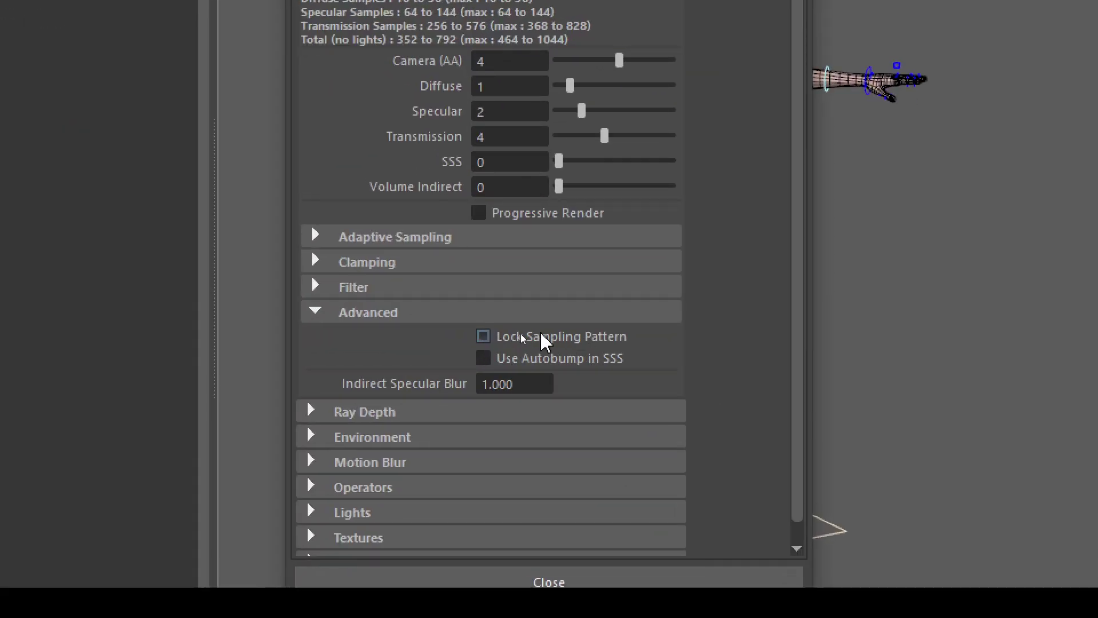
pyautogui.click(593, 343)
pyautogui.click(594, 343)
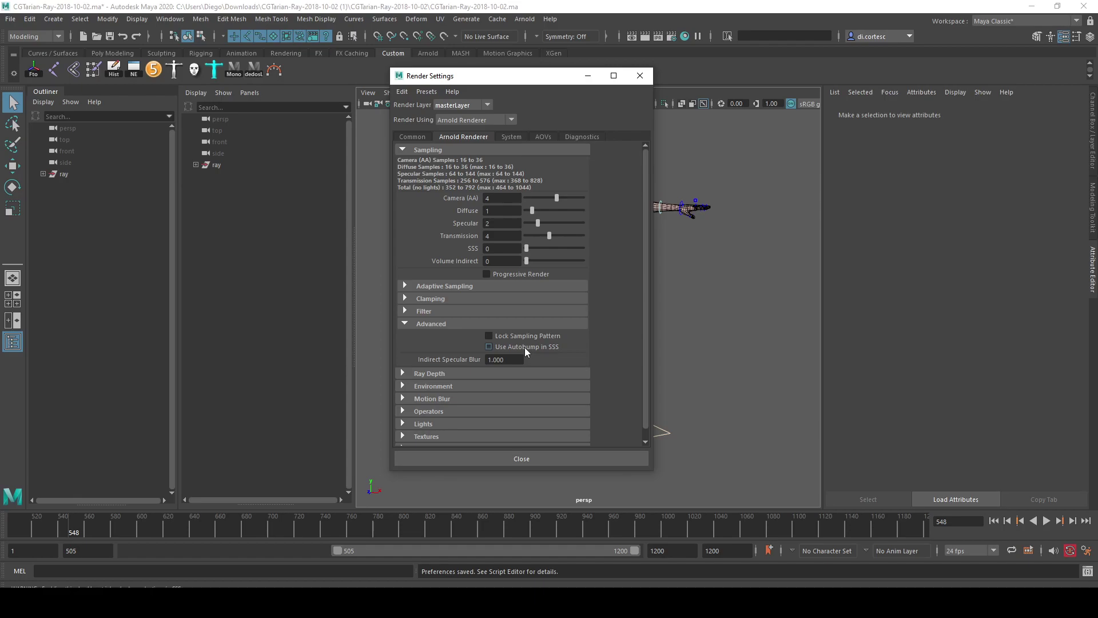
# Collapse Advanced, expand Ray Depth settings, and bring up the Arnold Ray Depth docs page.
pyautogui.click(433, 323)
pyautogui.click(434, 338)
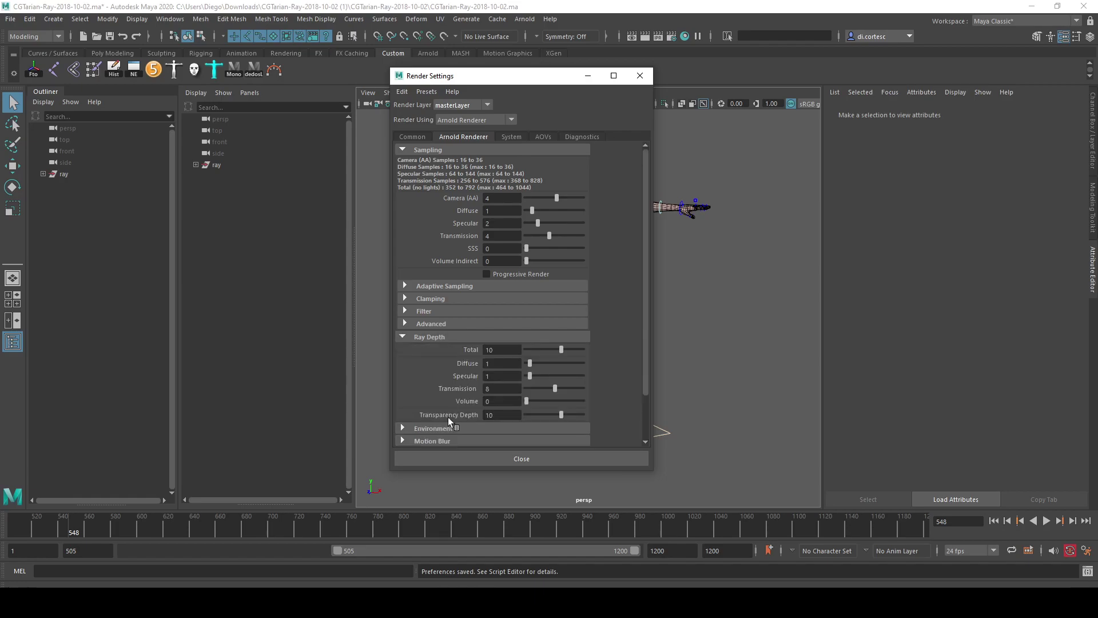
pyautogui.scroll(-3, 467, 402)
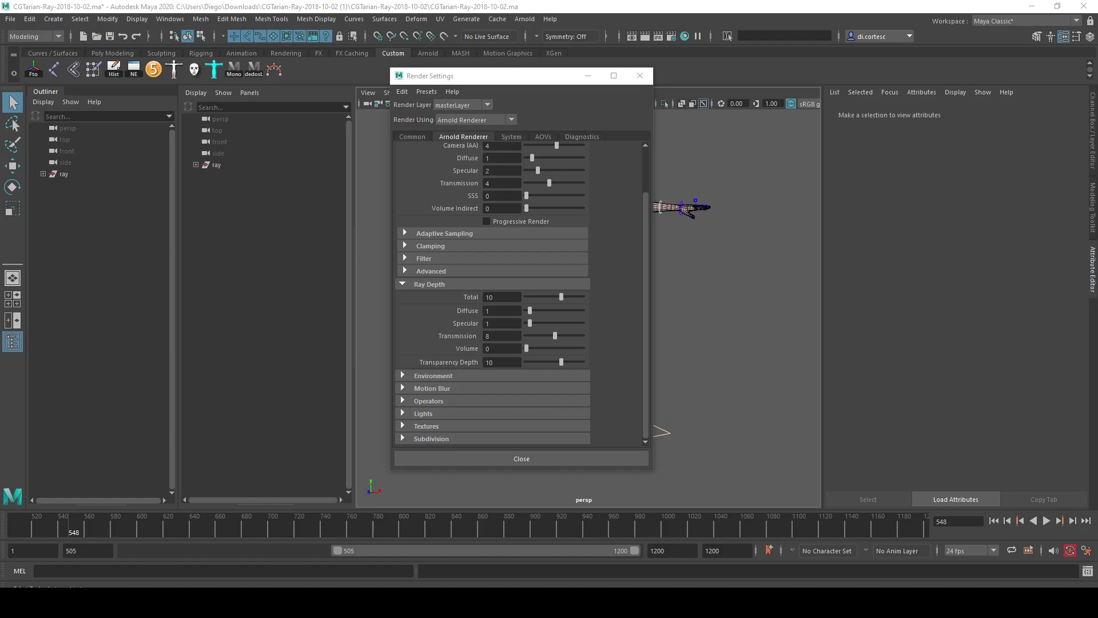
pyautogui.hotkey('alt', 'Tab')
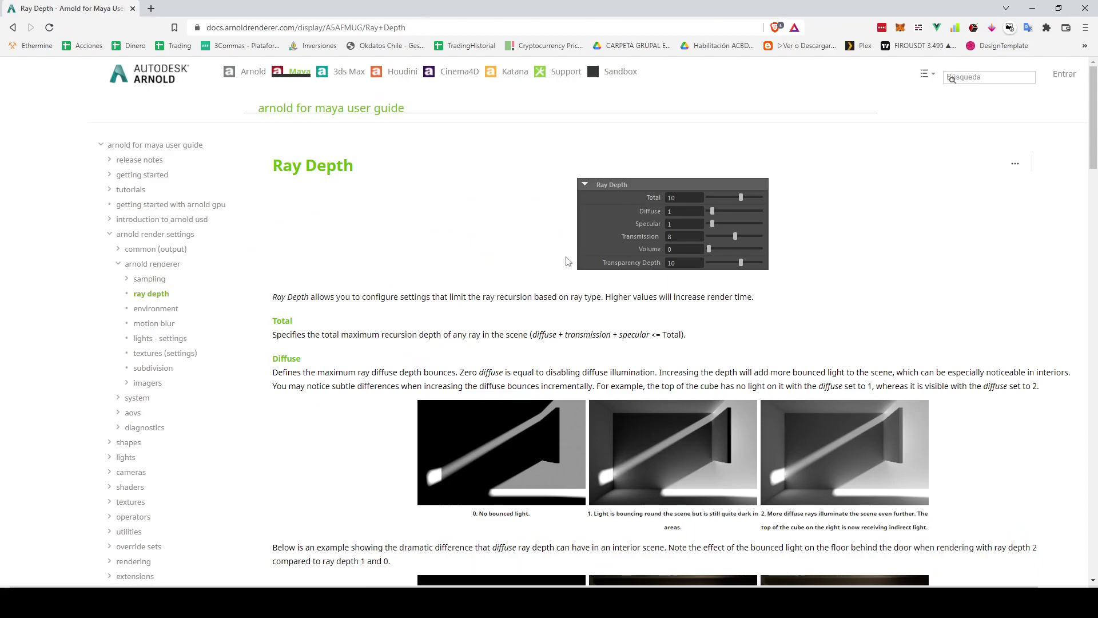
# Look over the diffuse bounce examples, then return to Maya's Ray Depth settings (Total 10, Diffuse 1).
pyautogui.scroll(-3, 449, 343)
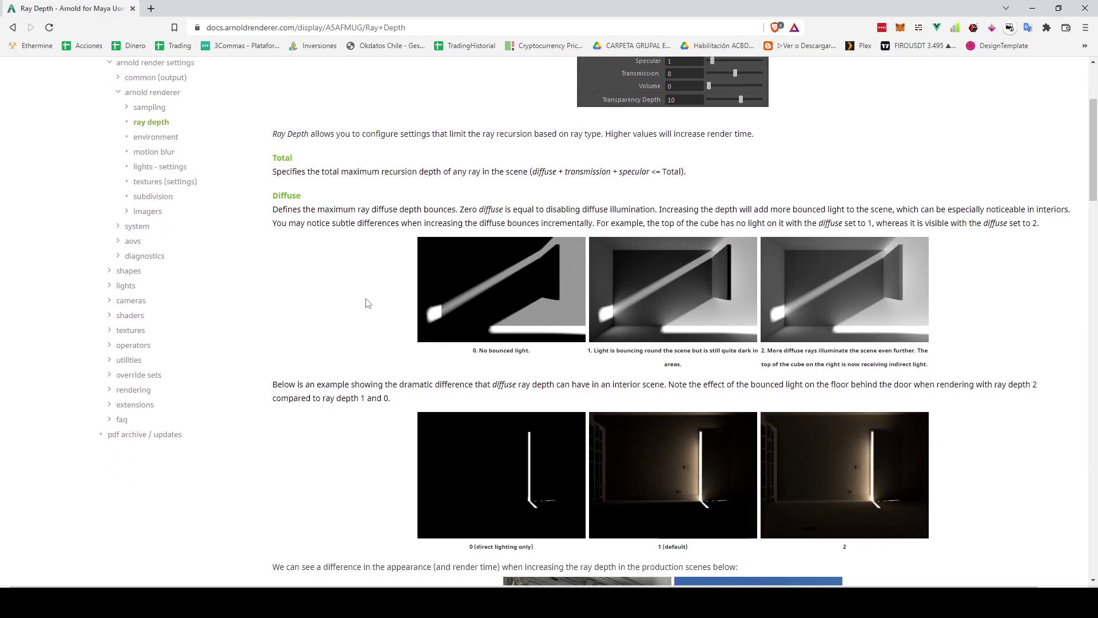
pyautogui.scroll(2, 375, 275)
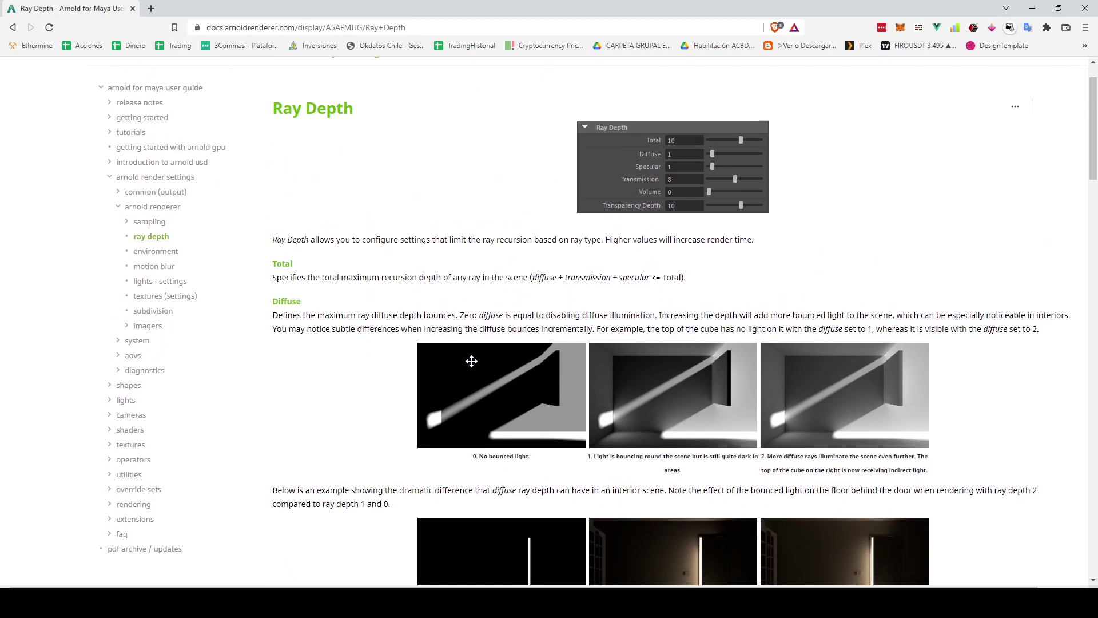
pyautogui.click(548, 572)
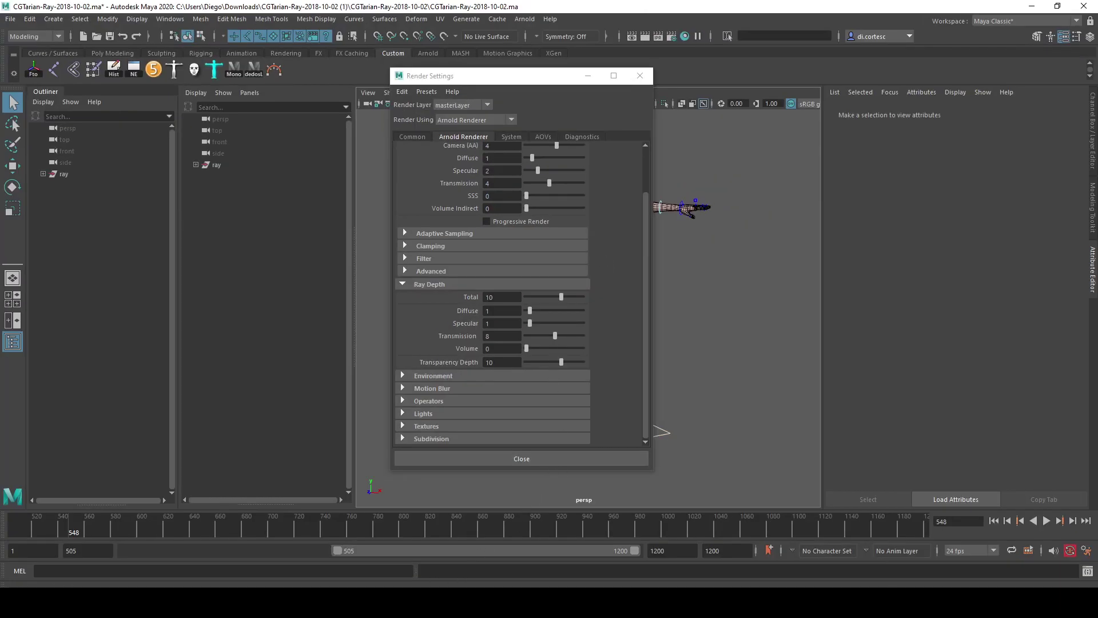
pyautogui.click(538, 549)
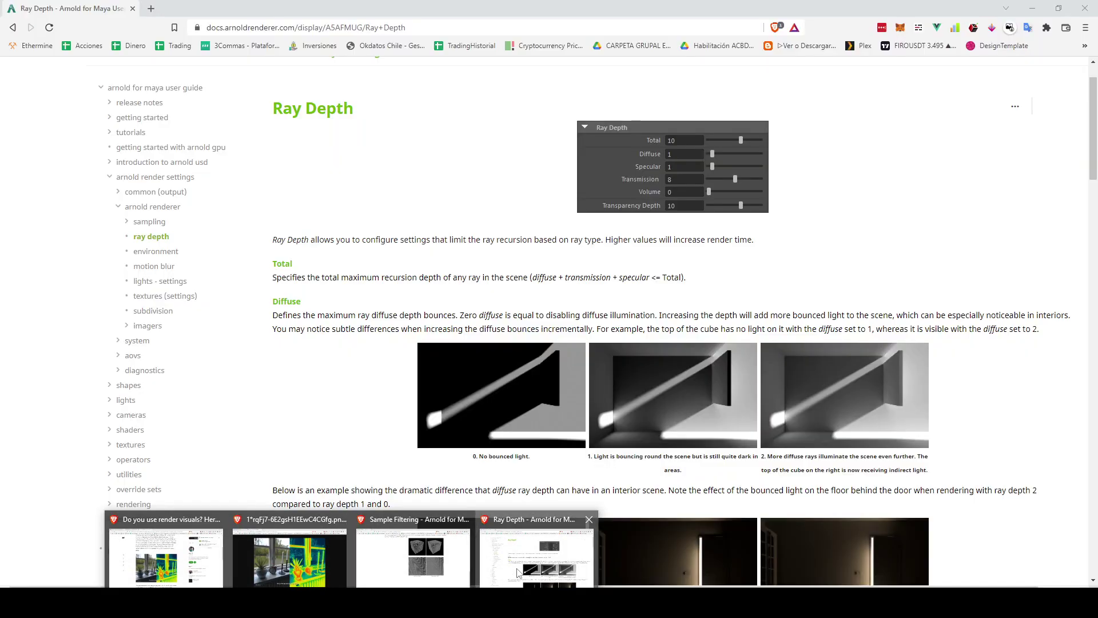
pyautogui.scroll(-5, 599, 419)
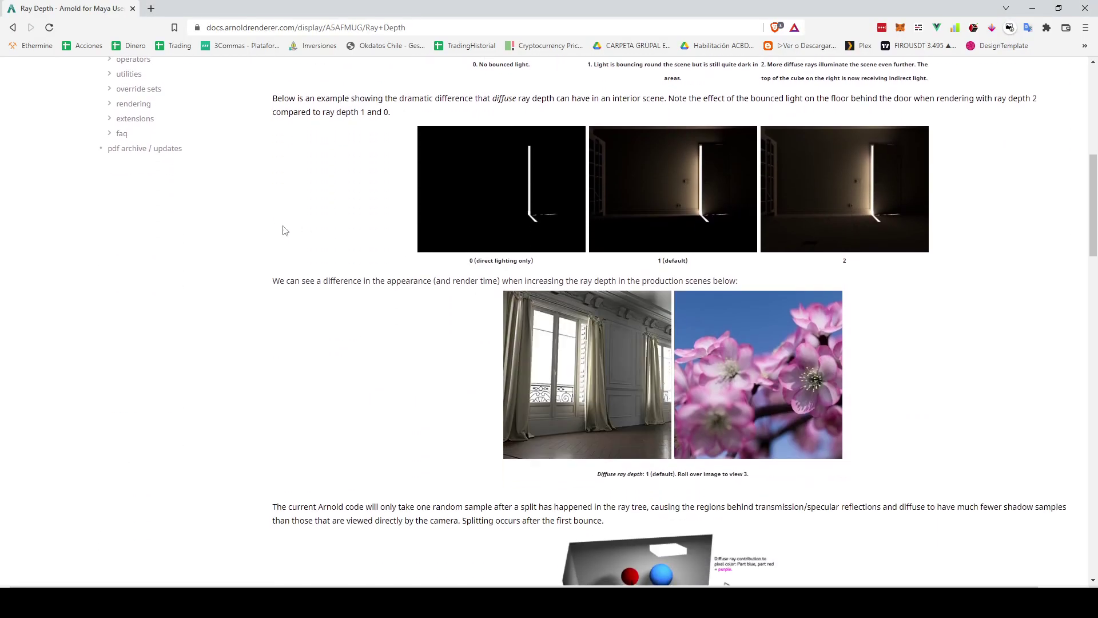
pyautogui.scroll(2, 308, 241)
pyautogui.scroll(-2, 335, 275)
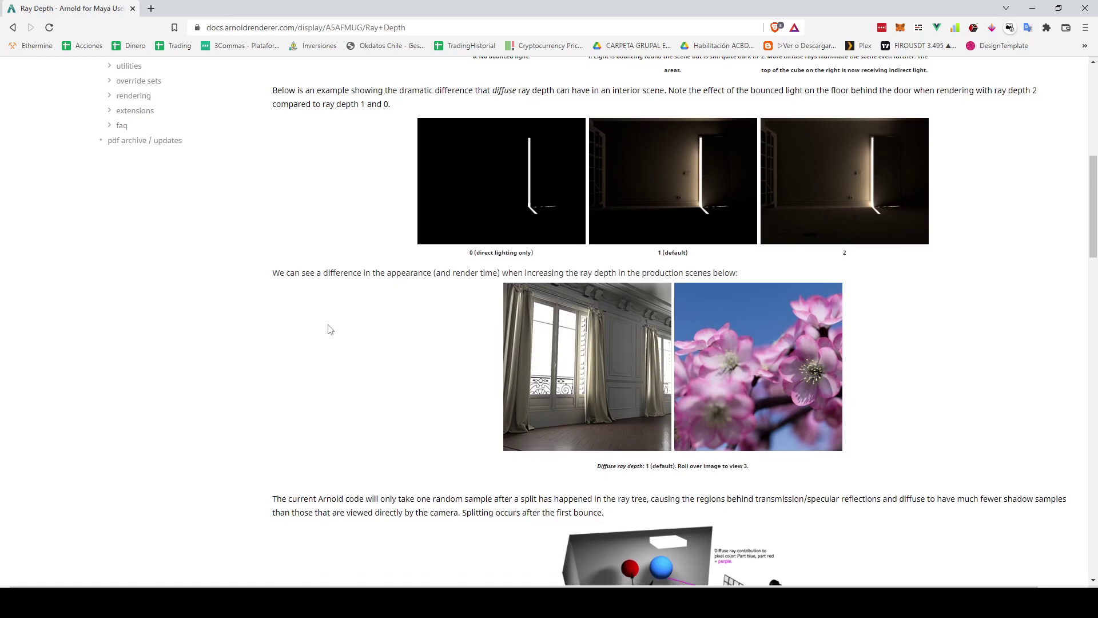
pyautogui.scroll(-8, 330, 332)
pyautogui.scroll(-9, 335, 332)
pyautogui.scroll(-6, 340, 324)
pyautogui.scroll(-7, 356, 323)
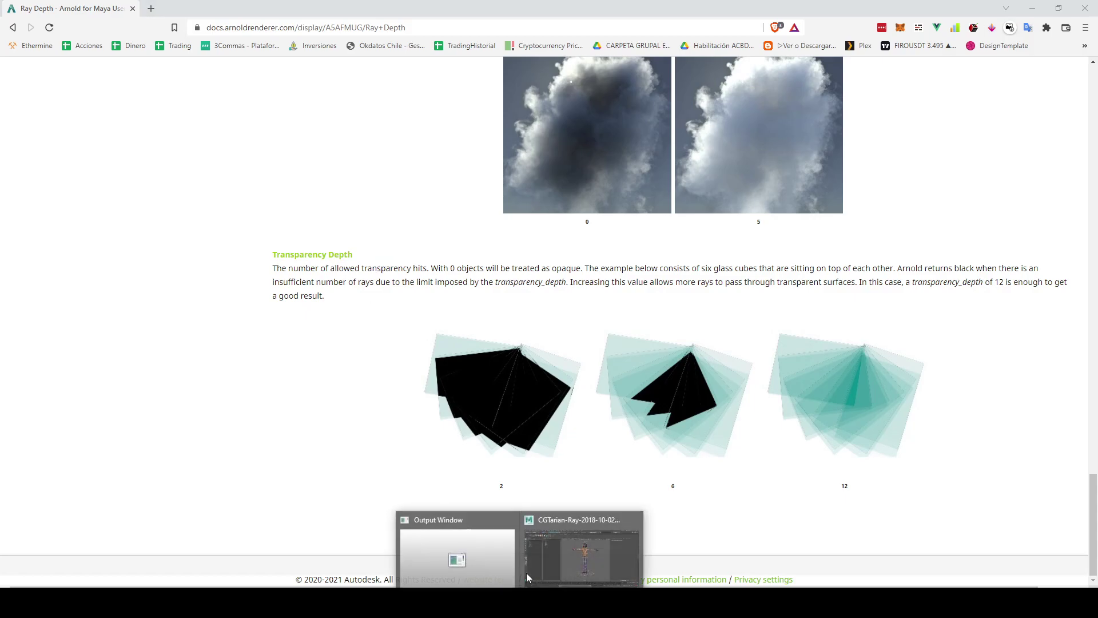
pyautogui.click(542, 530)
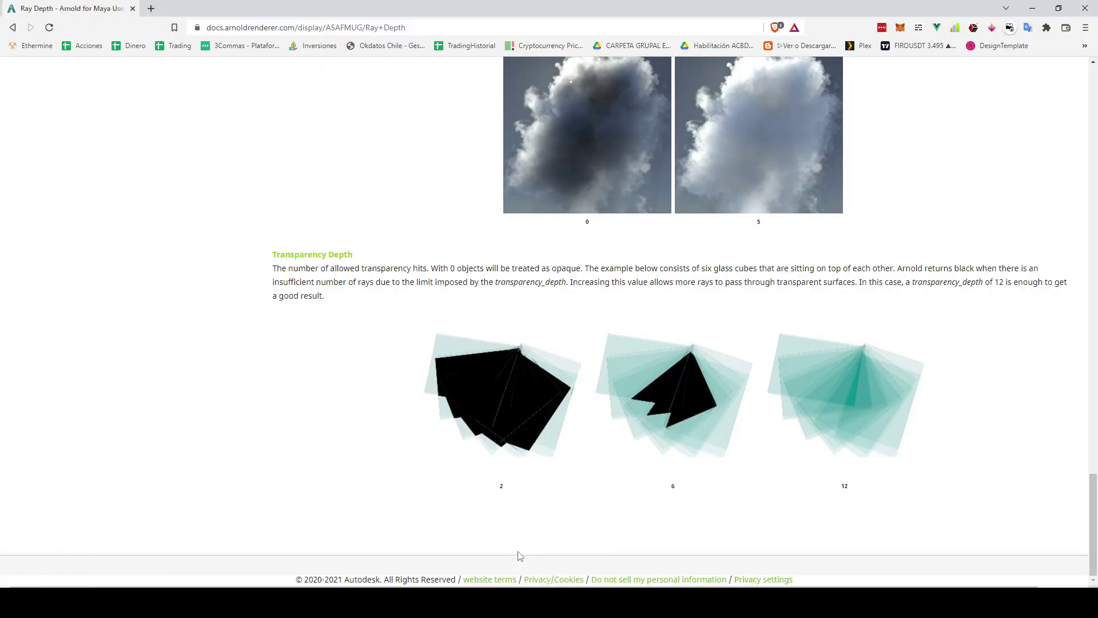
pyautogui.click(520, 556)
pyautogui.scroll(2, 668, 153)
pyautogui.scroll(2, 640, 162)
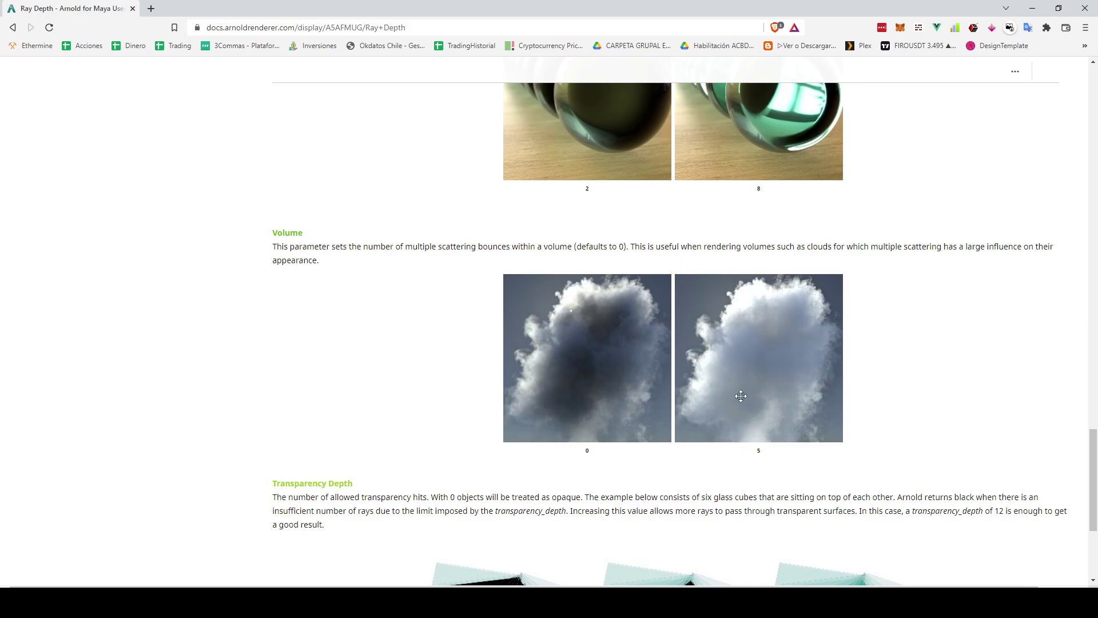
pyautogui.scroll(3, 855, 366)
pyautogui.scroll(2, 855, 403)
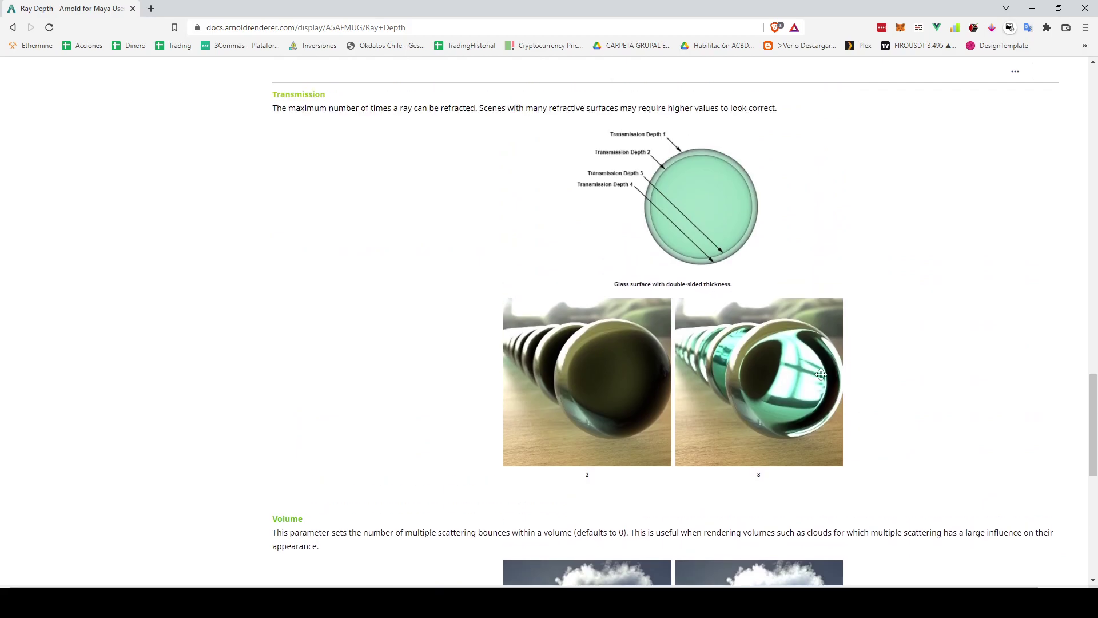
pyautogui.scroll(1, 817, 378)
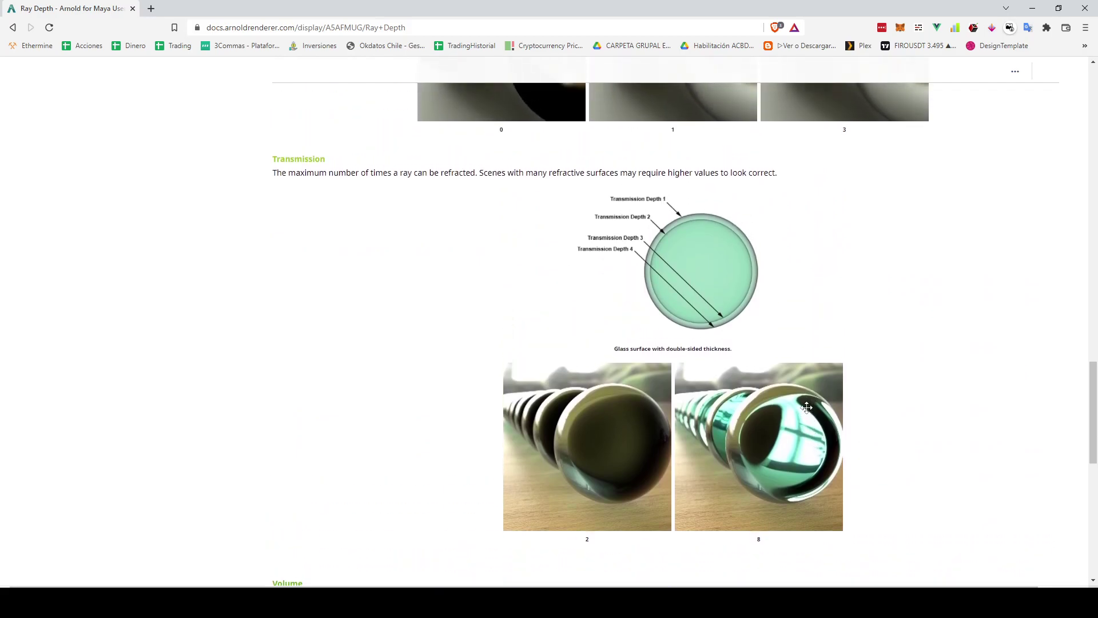
pyautogui.scroll(3, 807, 407)
pyautogui.scroll(-2, 803, 411)
pyautogui.scroll(-1, 803, 414)
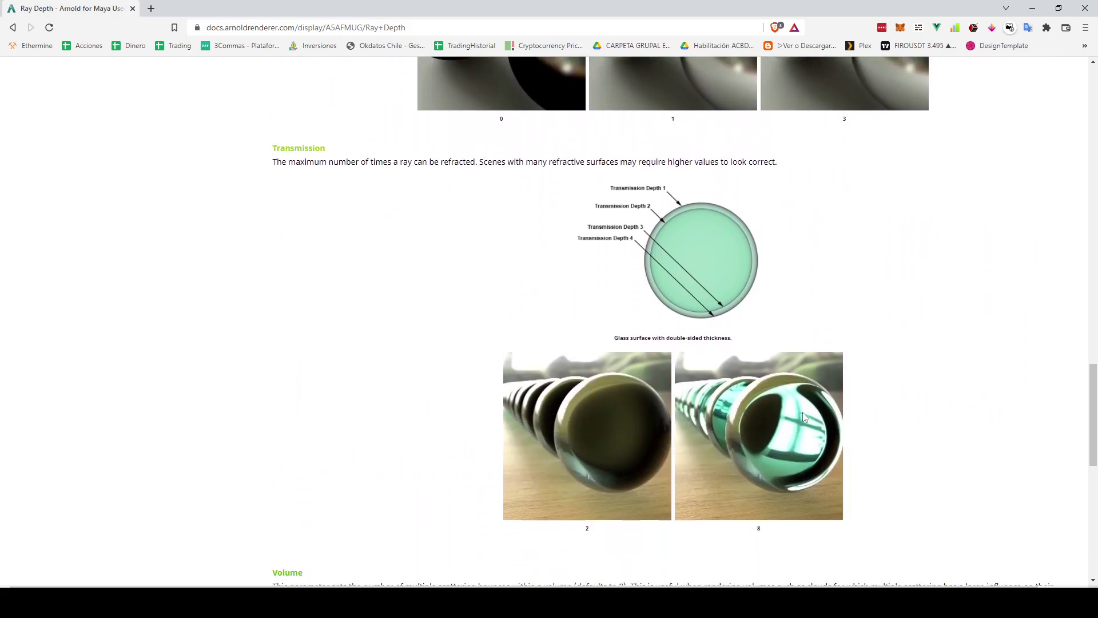
pyautogui.scroll(-1, 802, 412)
pyautogui.scroll(1, 803, 412)
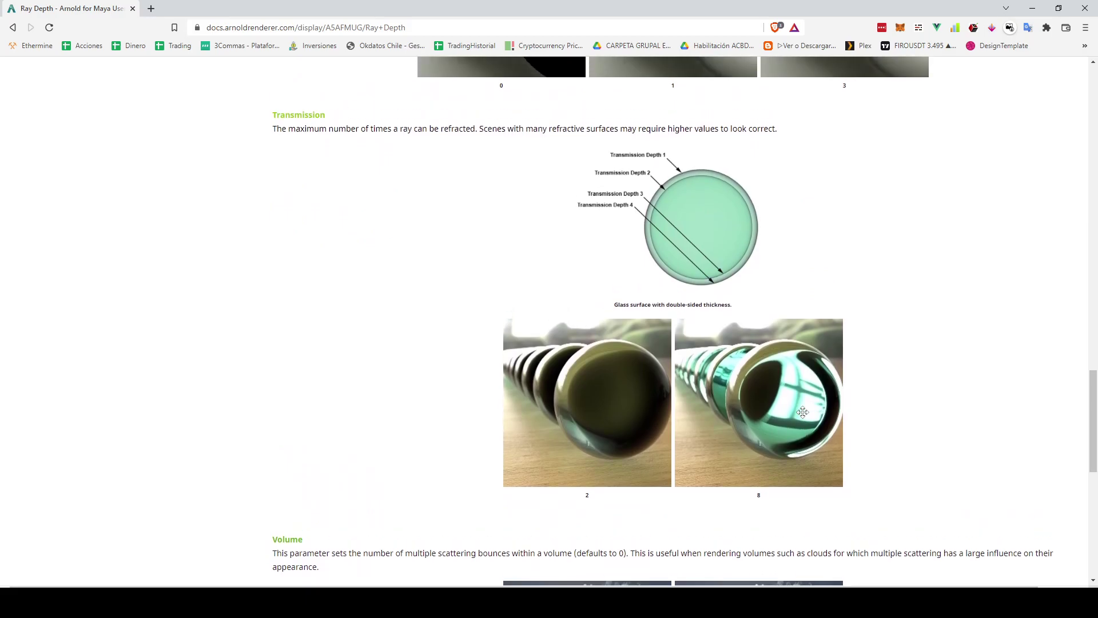
pyautogui.scroll(5, 803, 412)
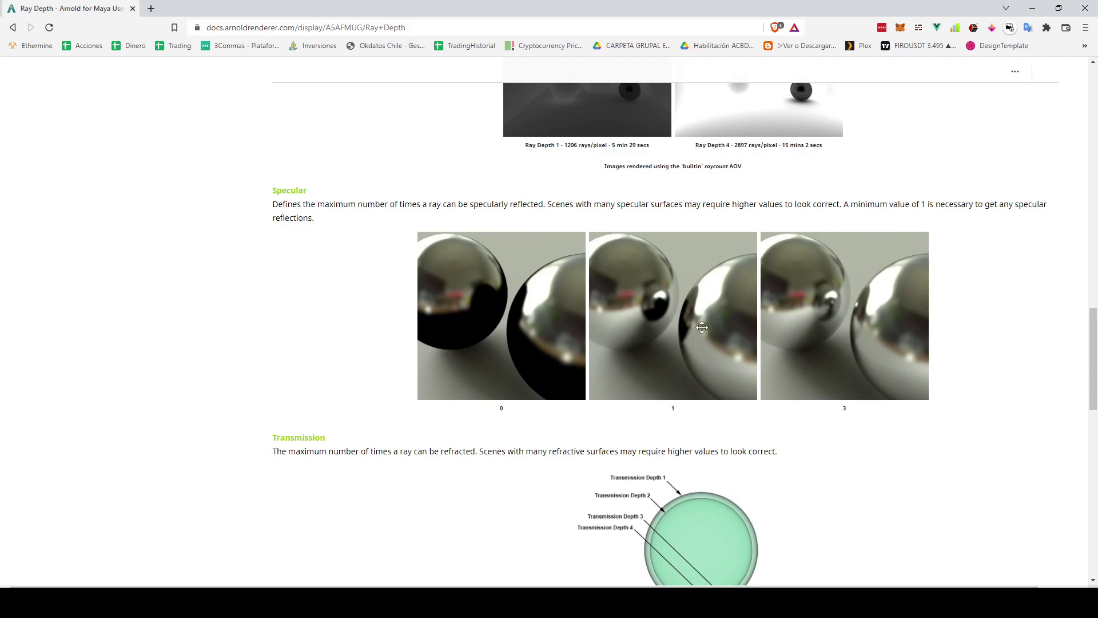
pyautogui.scroll(5, 600, 303)
pyautogui.scroll(4, 667, 360)
pyautogui.scroll(5, 666, 360)
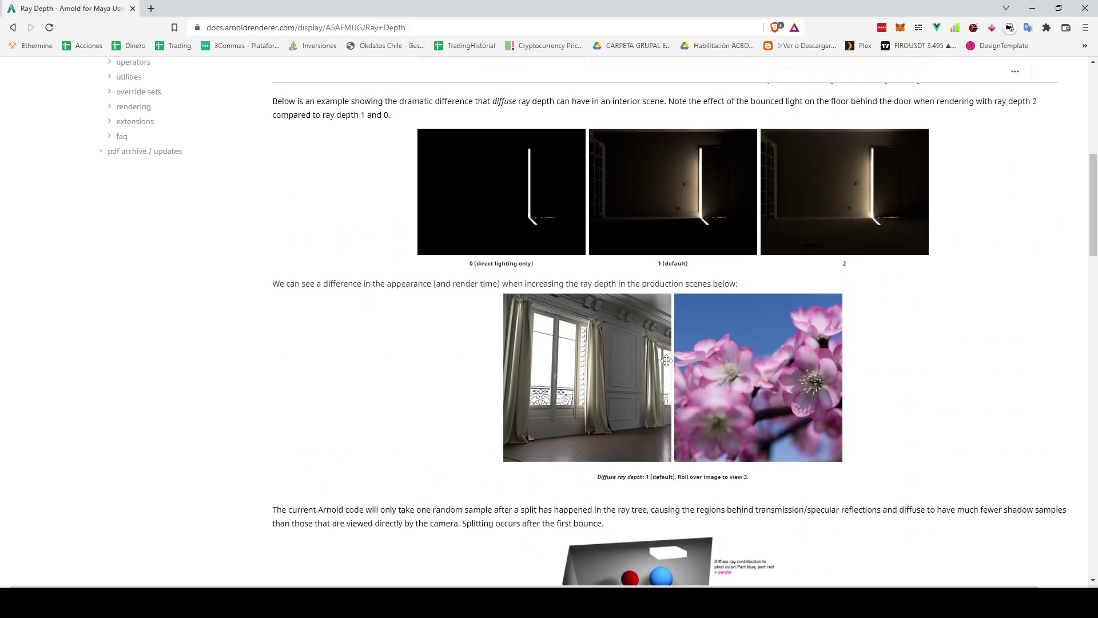
pyautogui.scroll(4, 407, 379)
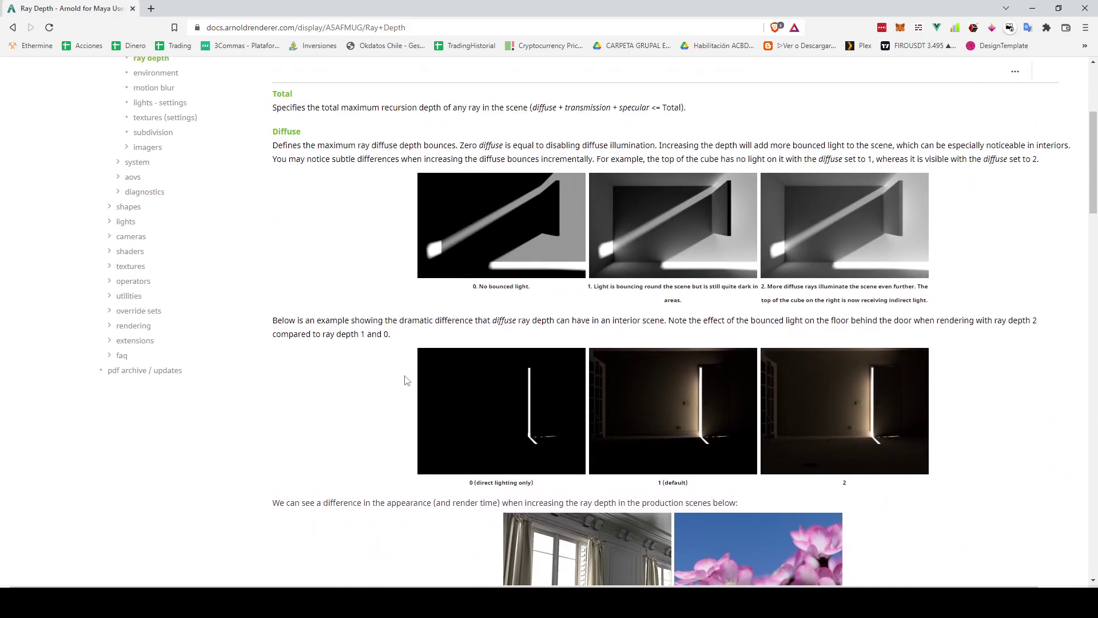
pyautogui.scroll(-2, 331, 376)
pyautogui.scroll(-2, 457, 380)
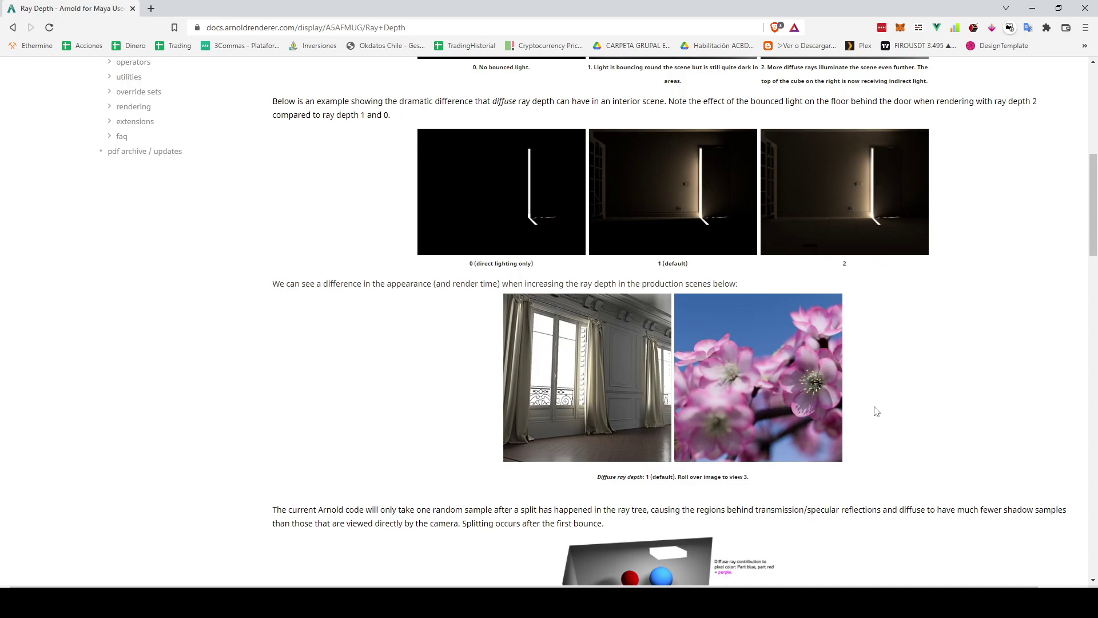
# Inspect the Environment Atmosphere and Background map menus, leaving both empty, with Ray Depth collapsed.
pyautogui.click(546, 557)
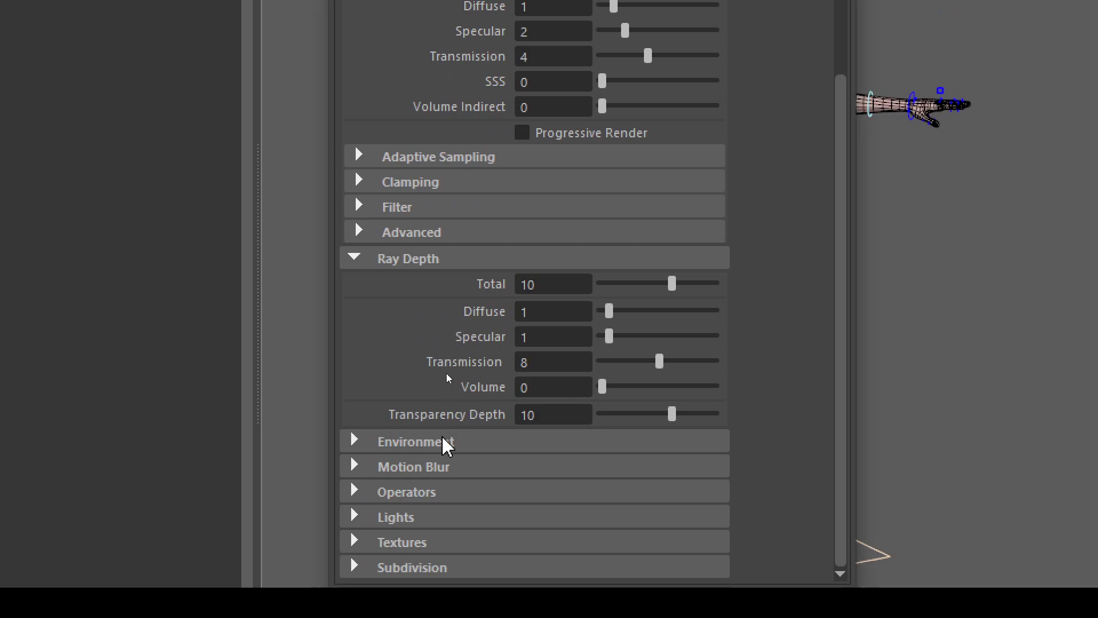
pyautogui.click(445, 442)
pyautogui.click(422, 183)
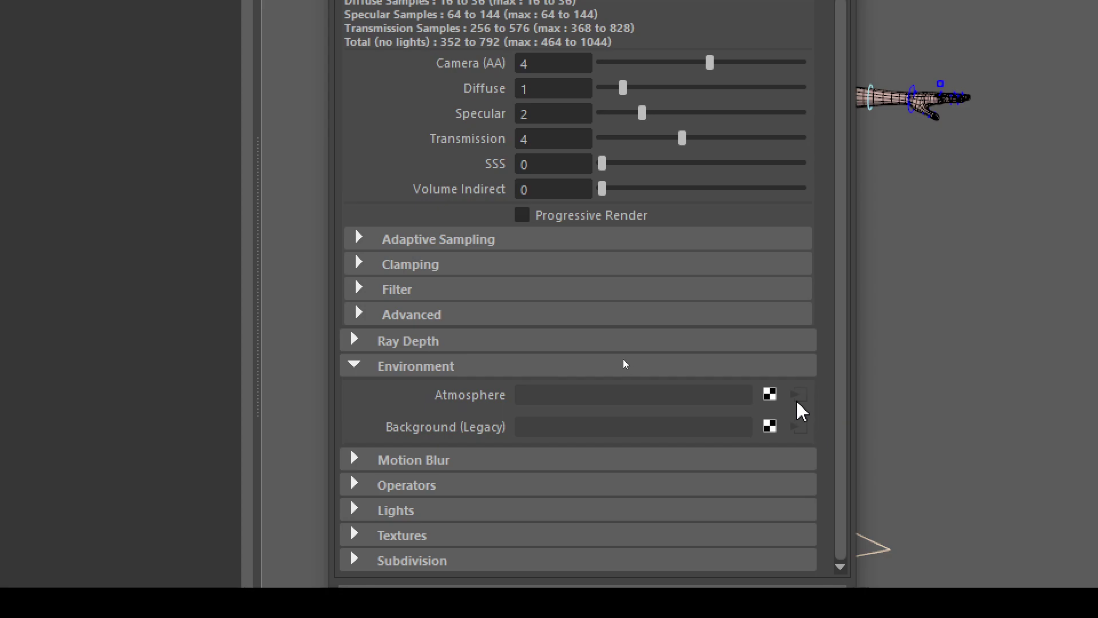
pyautogui.click(771, 395)
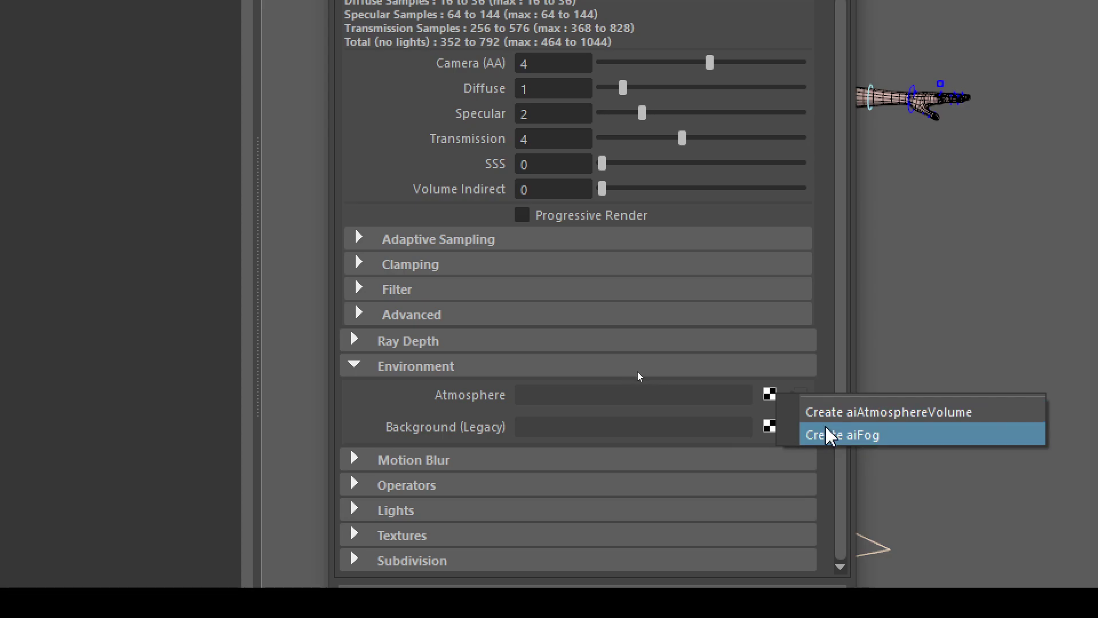
pyautogui.click(380, 390)
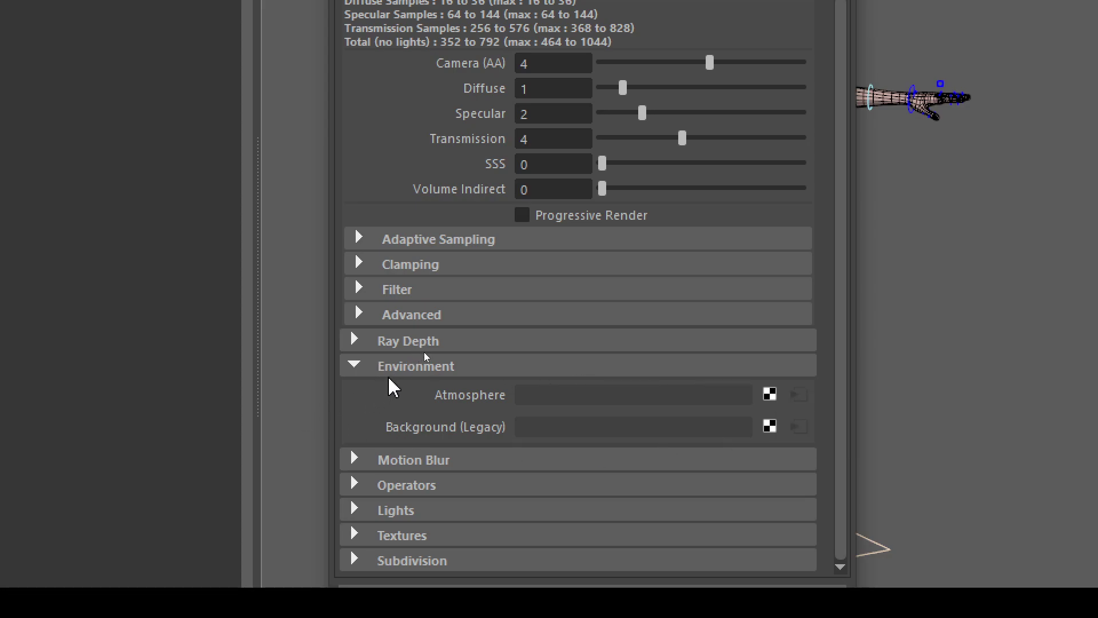
pyautogui.click(769, 427)
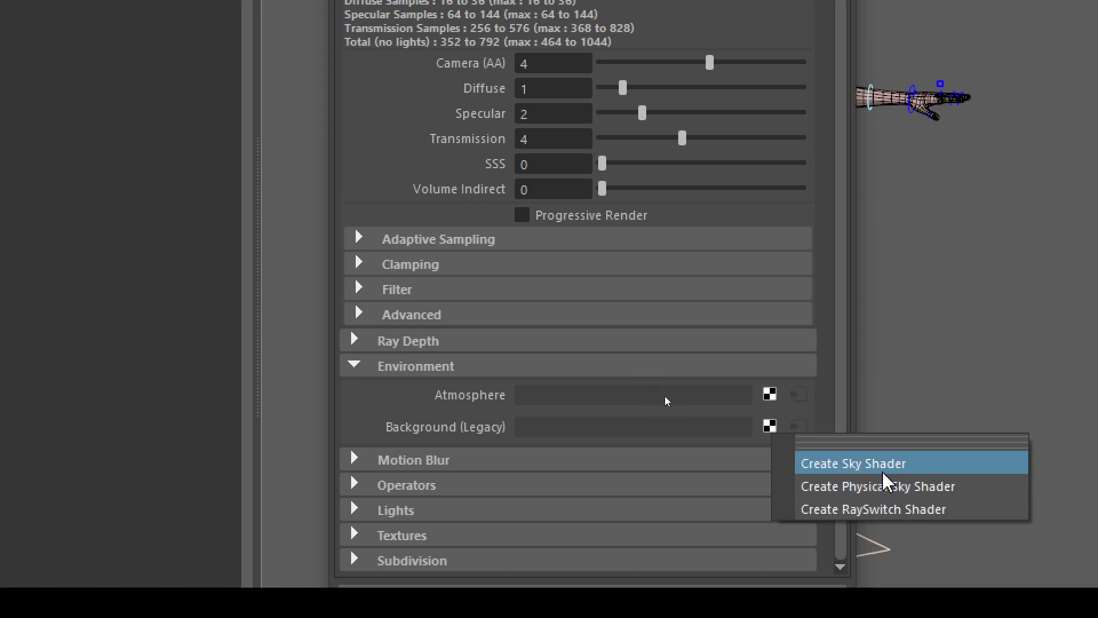
pyautogui.click(403, 401)
pyautogui.click(371, 372)
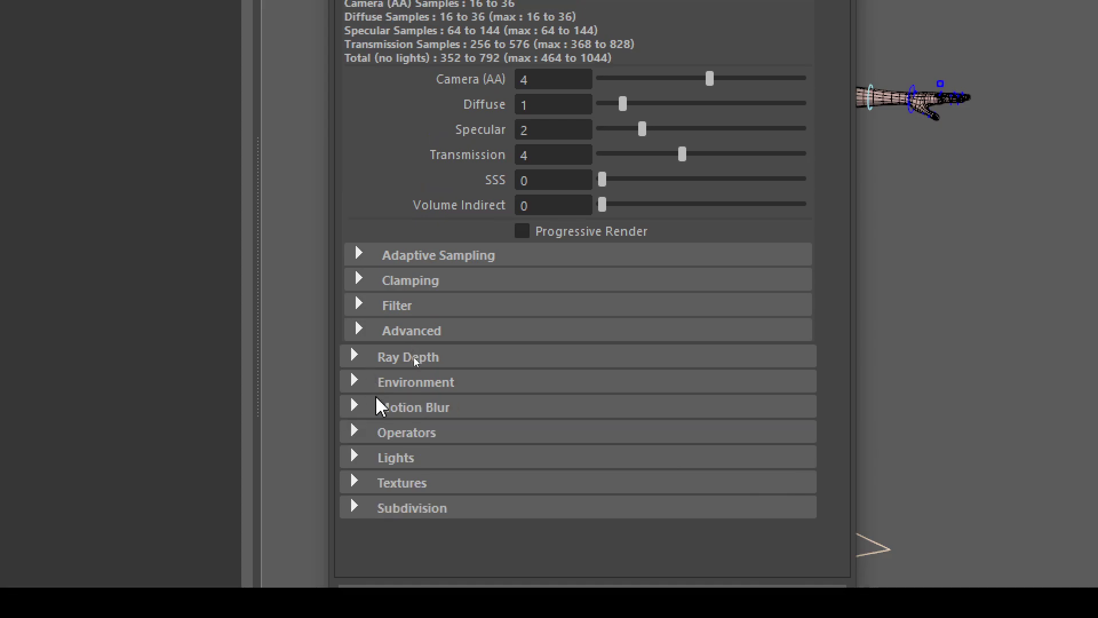
# Turn on Arnold Motion Blur, ending with Deformation blur checked and Camera blur unchecked.
pyautogui.click(362, 408)
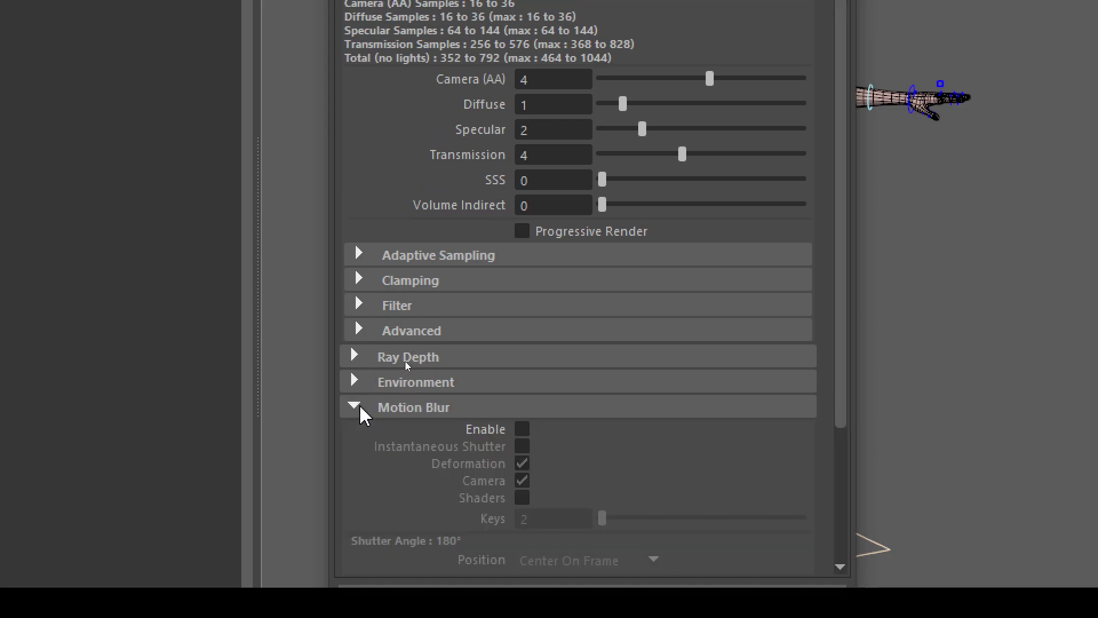
pyautogui.scroll(-2, 443, 430)
pyautogui.click(522, 360)
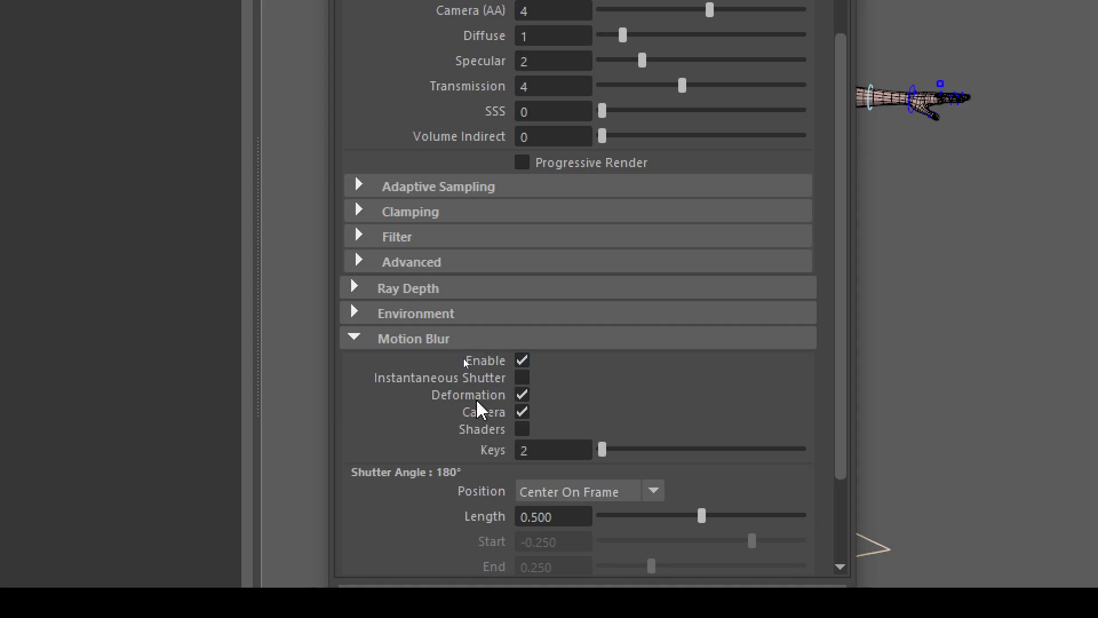
pyautogui.click(522, 395)
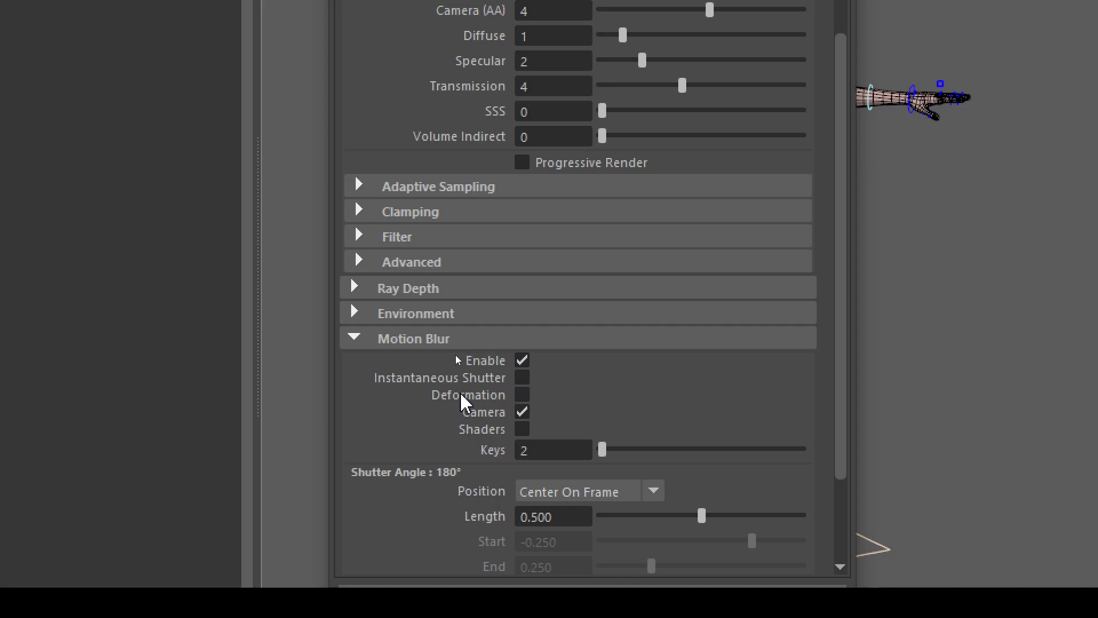
pyautogui.click(522, 394)
pyautogui.click(521, 396)
pyautogui.click(522, 396)
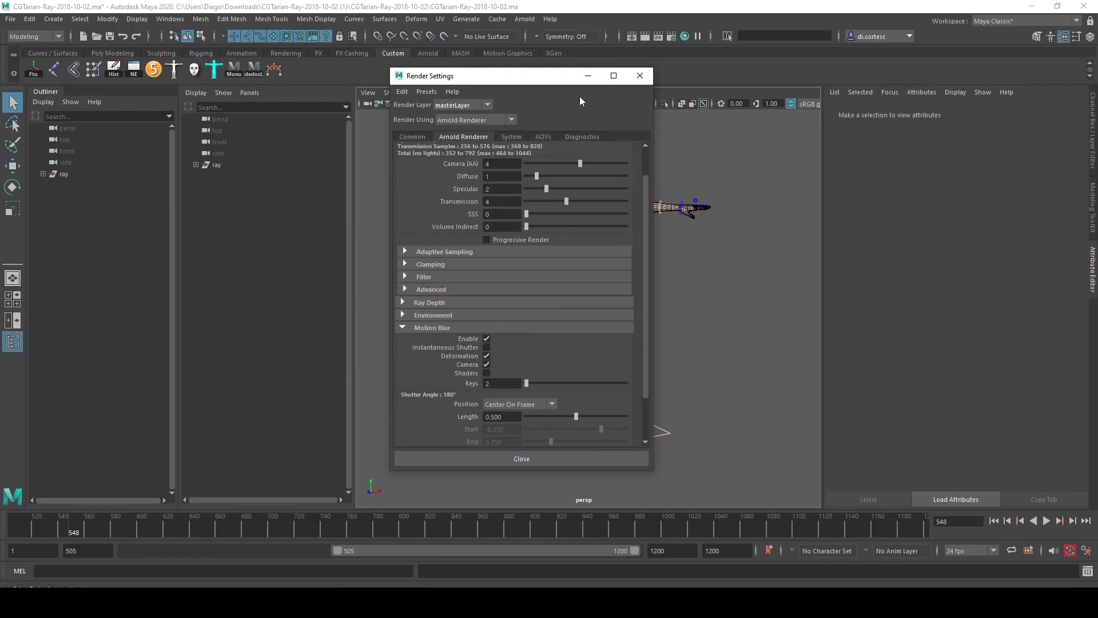
pyautogui.moveTo(579, 80)
pyautogui.mouseDown()
pyautogui.moveTo(404, 95)
pyautogui.moveTo(588, 108)
pyautogui.mouseUp()
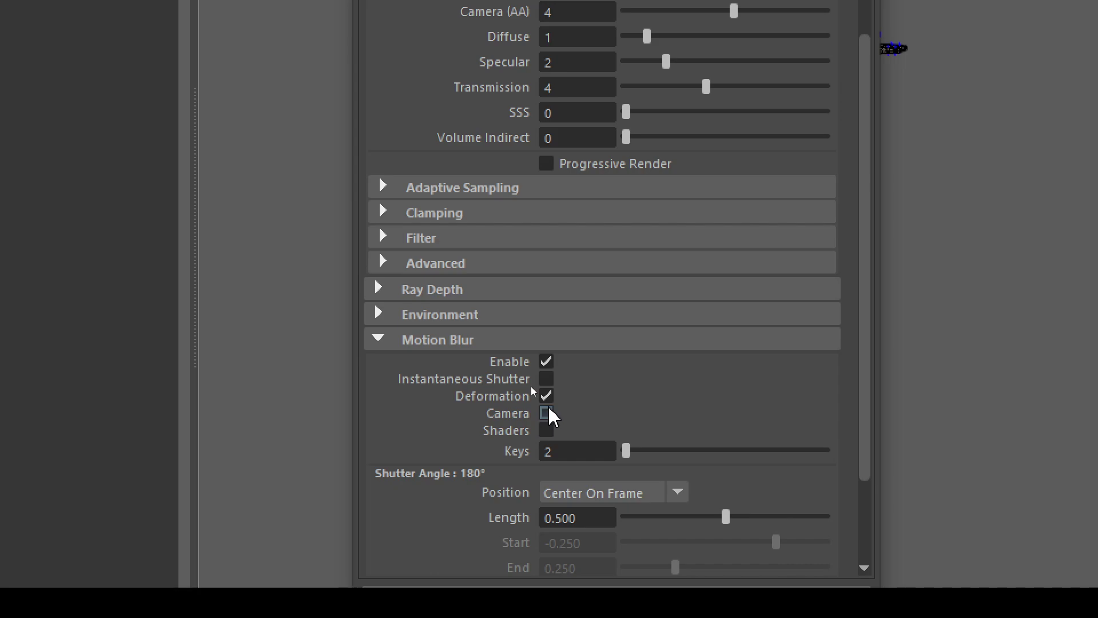
pyautogui.scroll(-3, 455, 409)
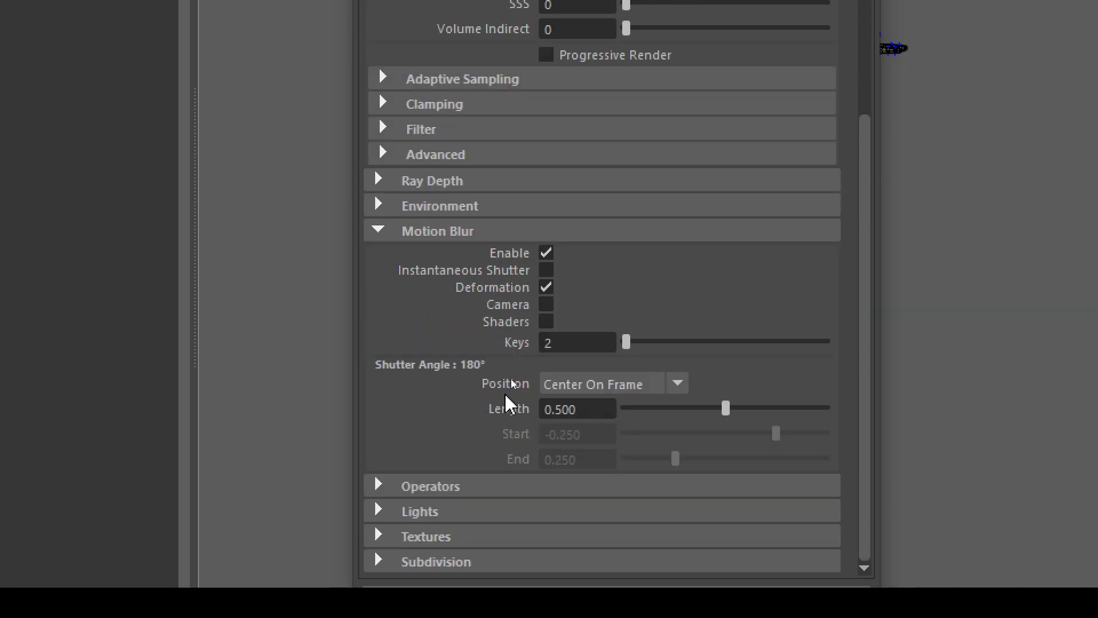
pyautogui.click(603, 386)
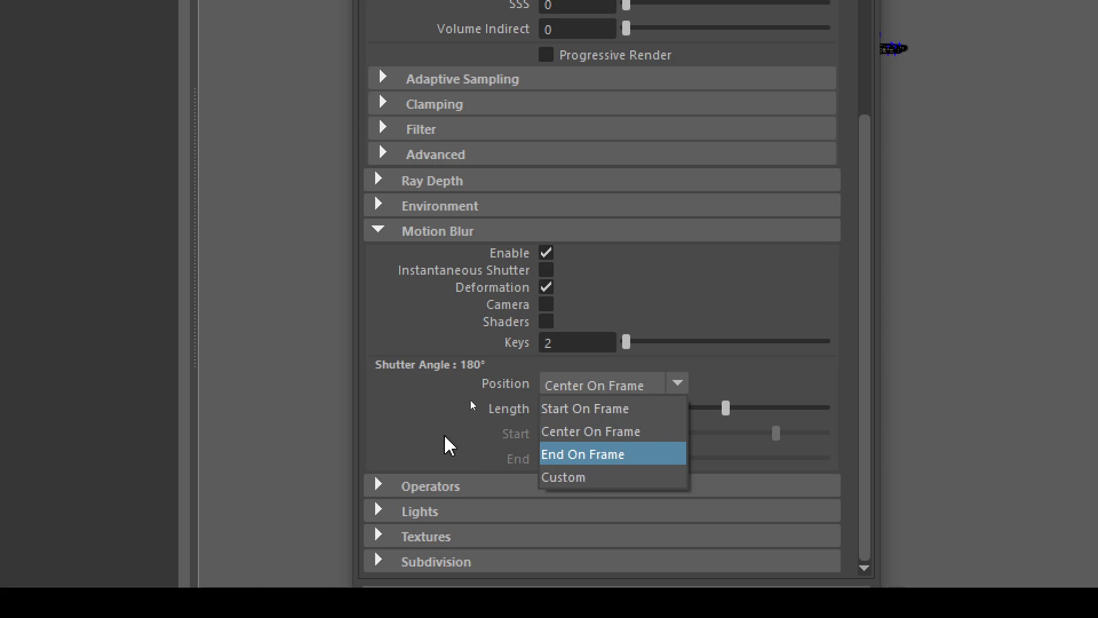
pyautogui.click(429, 445)
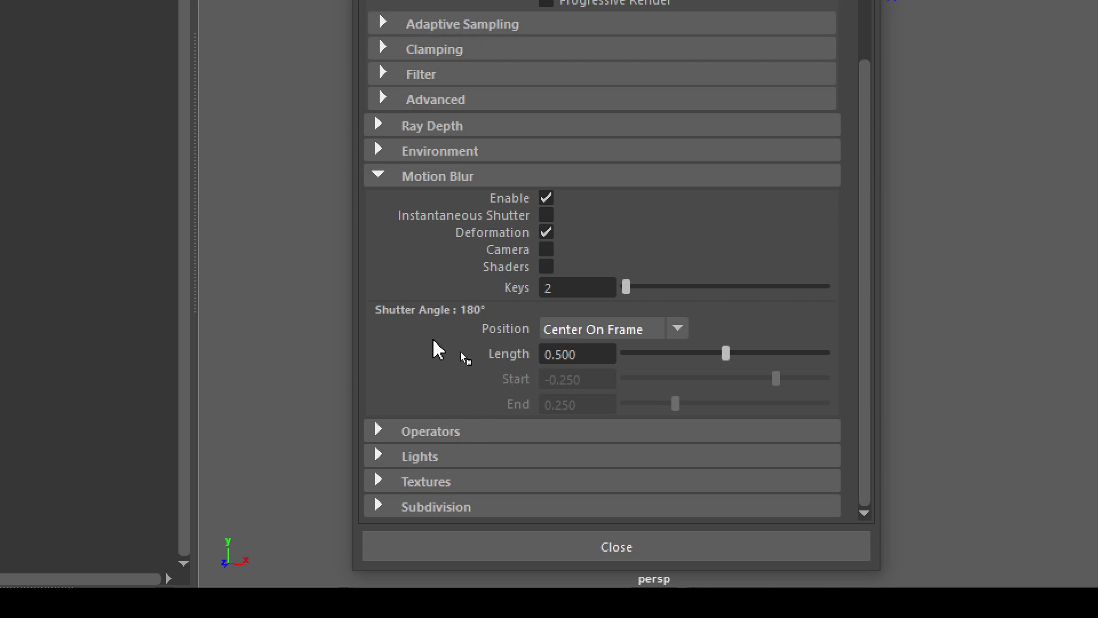
pyautogui.click(415, 177)
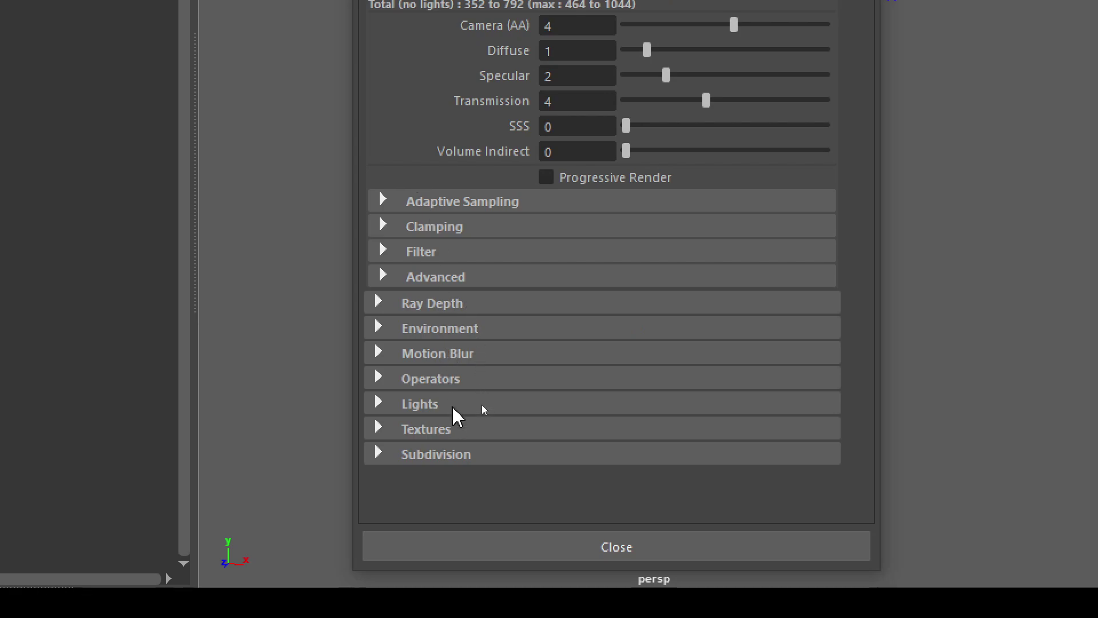
# Expand the Lights settings and keep Light Linking on Maya Light Links.
pyautogui.click(447, 379)
pyautogui.click(443, 397)
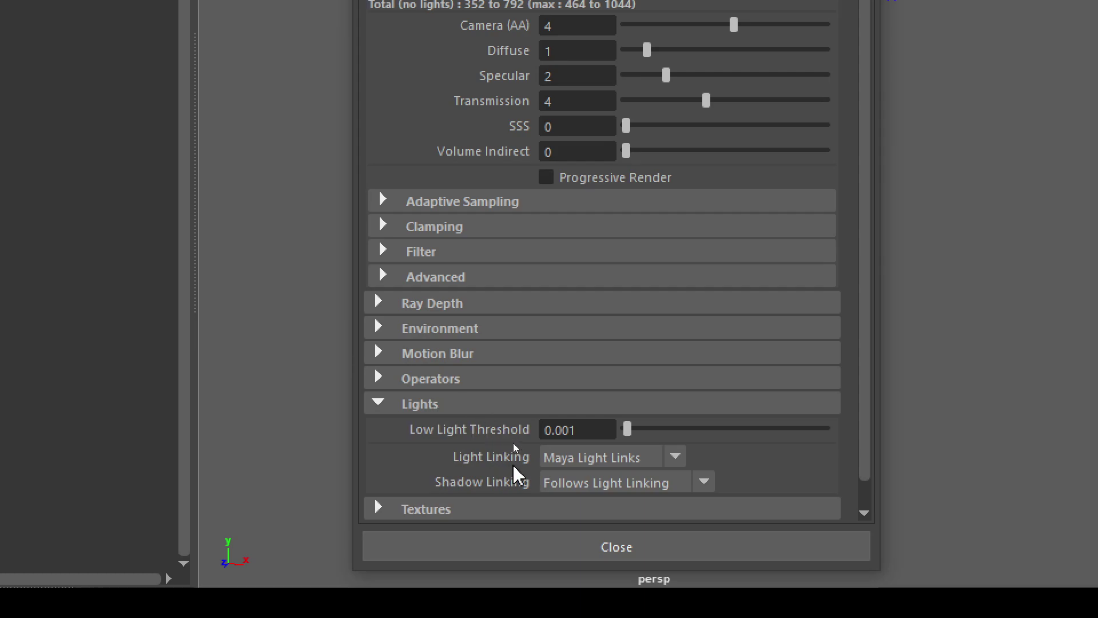
pyautogui.click(595, 459)
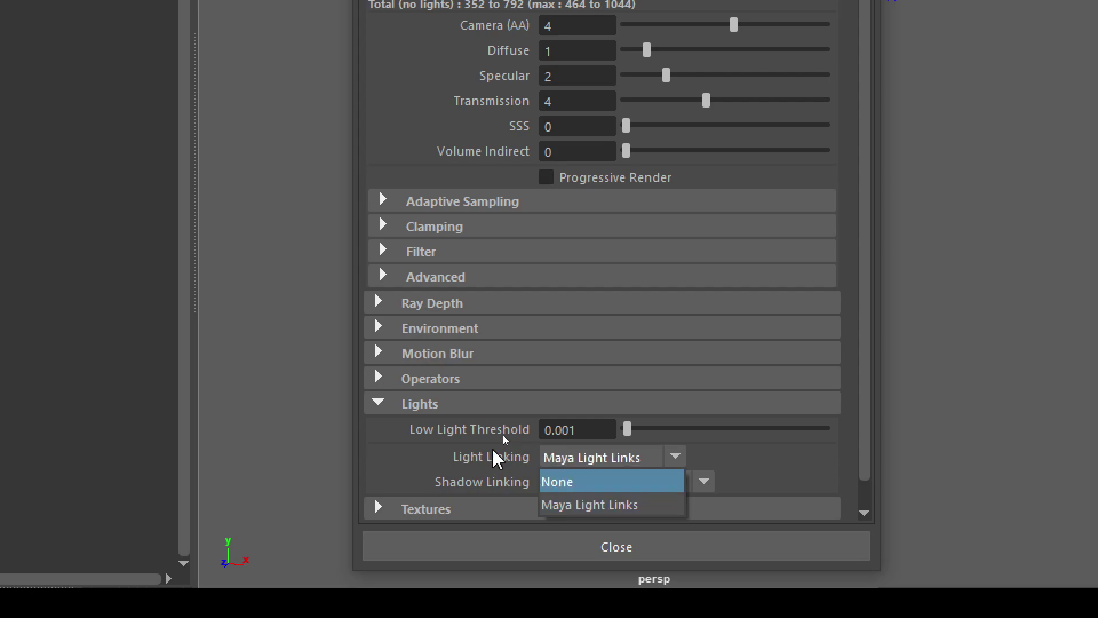
pyautogui.click(484, 475)
# Expand the Subdivision and Textures groups to show Max. Subdivisions 231 and TX auto-conversion.
pyautogui.scroll(-1, 504, 481)
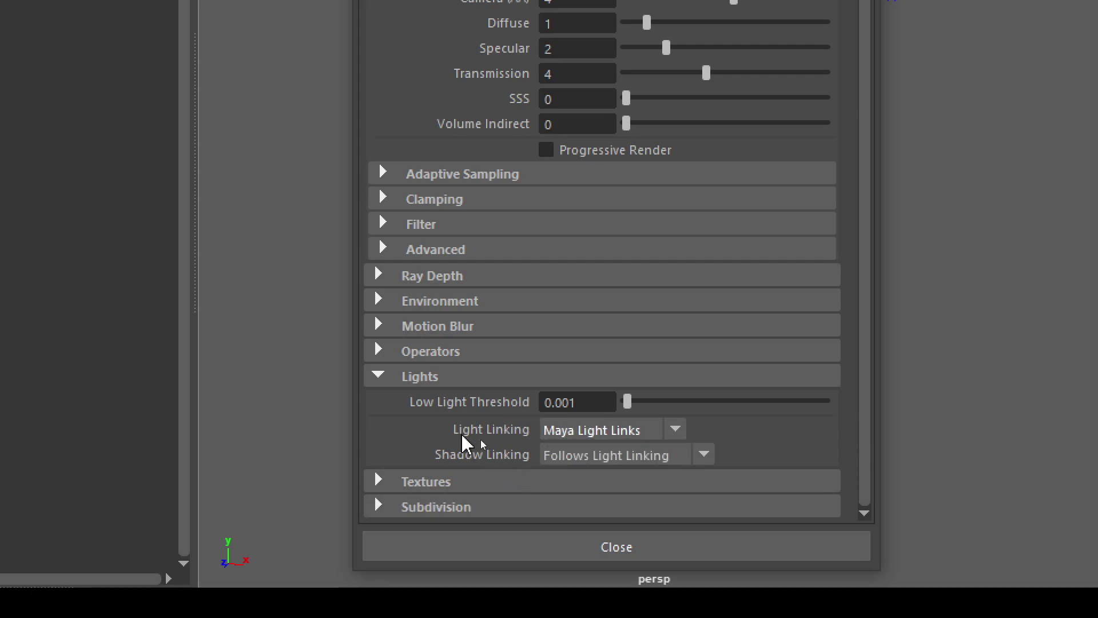
pyautogui.click(437, 506)
pyautogui.click(439, 483)
pyautogui.scroll(-5, 469, 466)
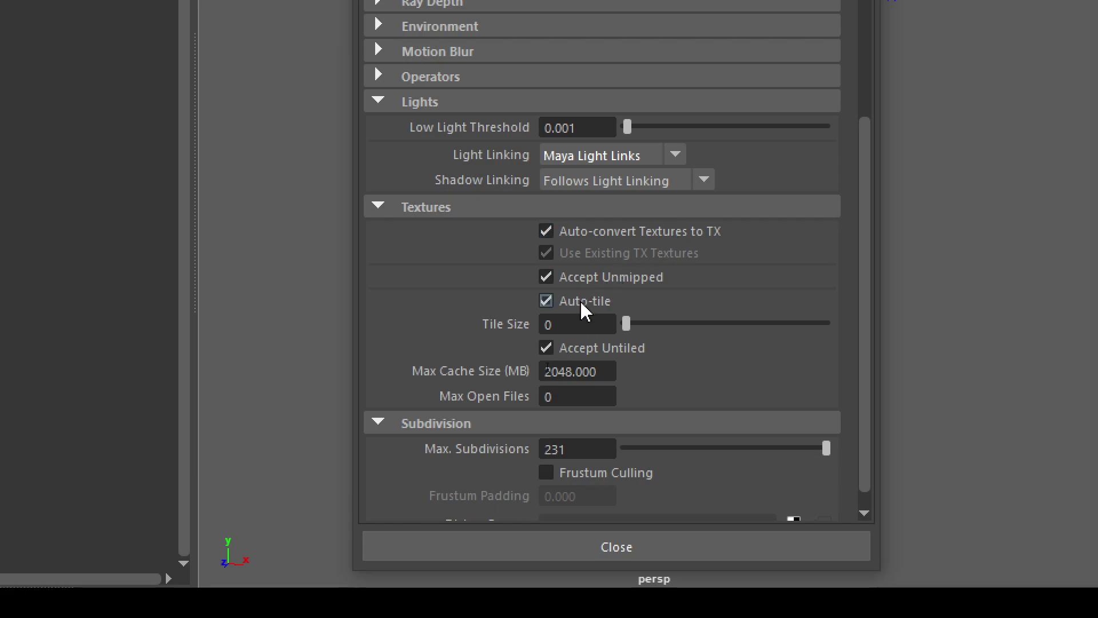
pyautogui.scroll(-1, 648, 437)
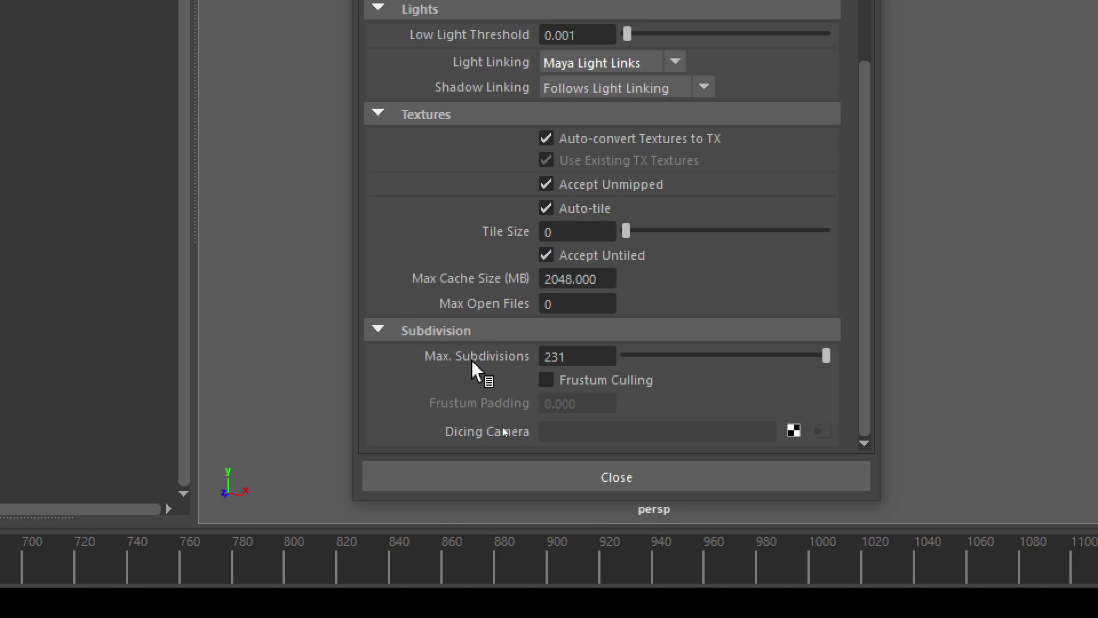
pyautogui.doubleClick(573, 356)
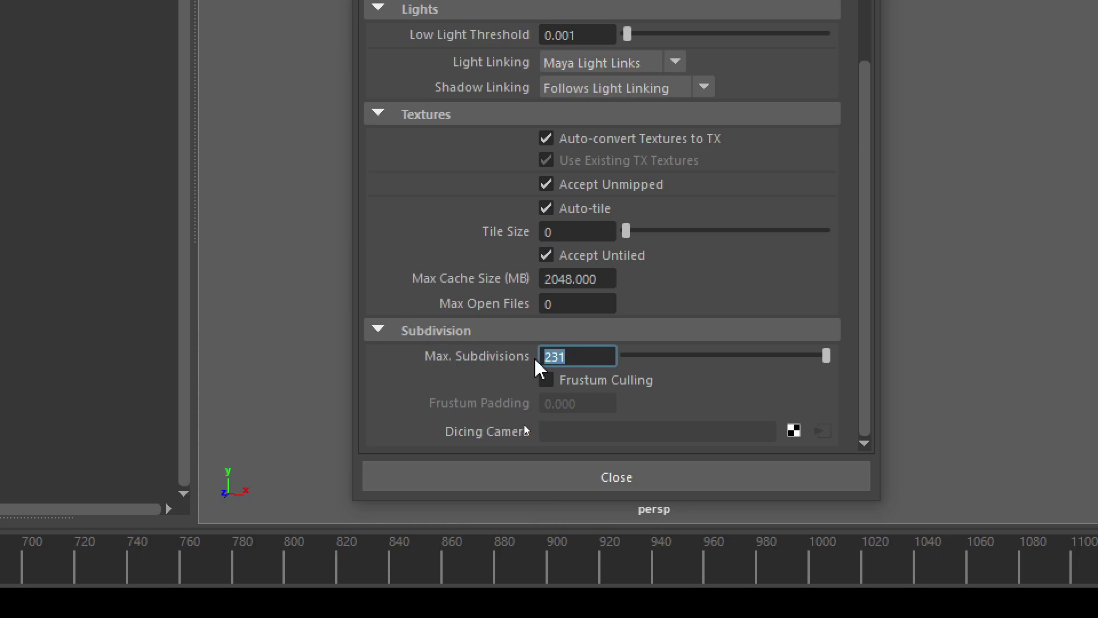